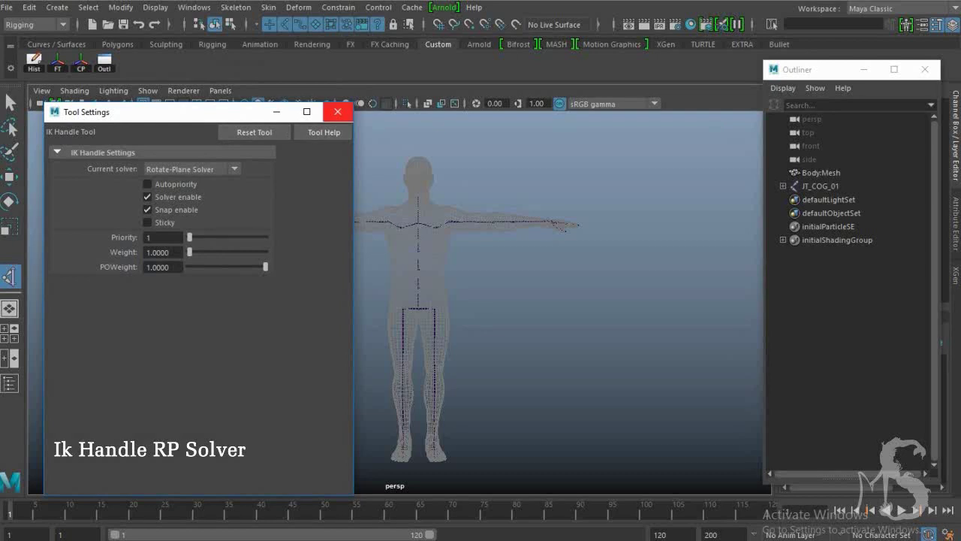
Step: Create an IK handle with the Rotate-Plane Solver from the thigh joint to the ankle joint of one leg
click(337, 111)
alt+drag(338, 263, 285, 262)
scroll(395, 303, up, 10)
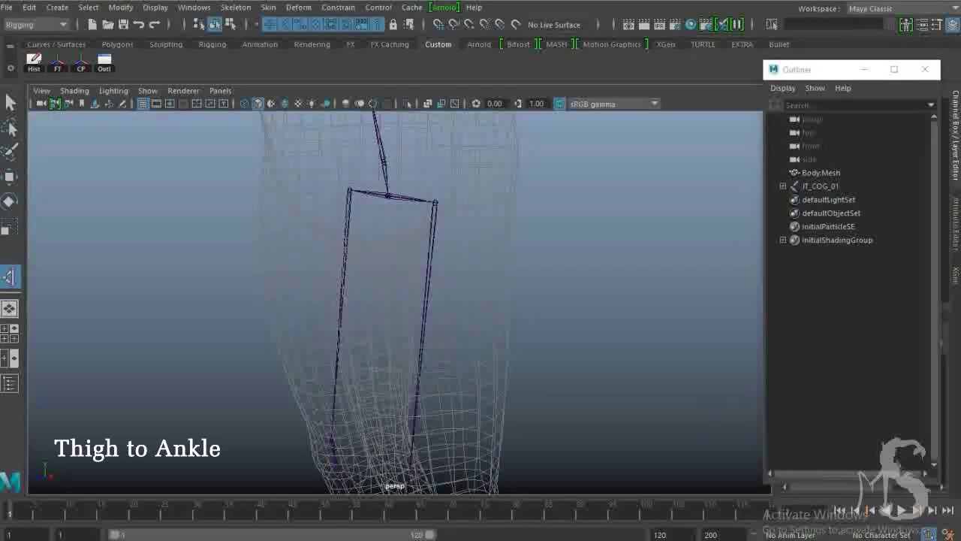
click(423, 321)
key(f)
alt+drag(395, 300, 331, 252)
click(426, 279)
key(e)
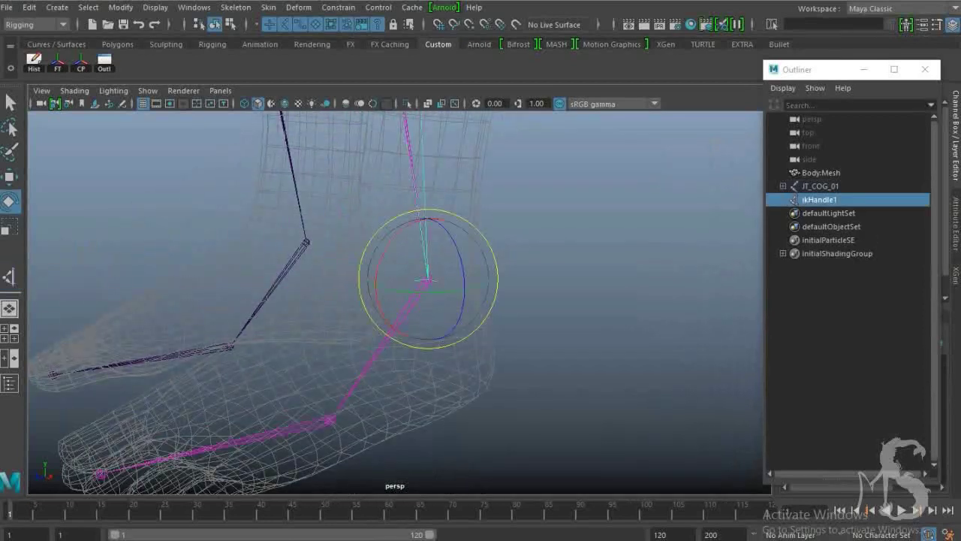
Step: Create an IK handle from the ankle joint to the ball joint of the same leg
click(236, 7)
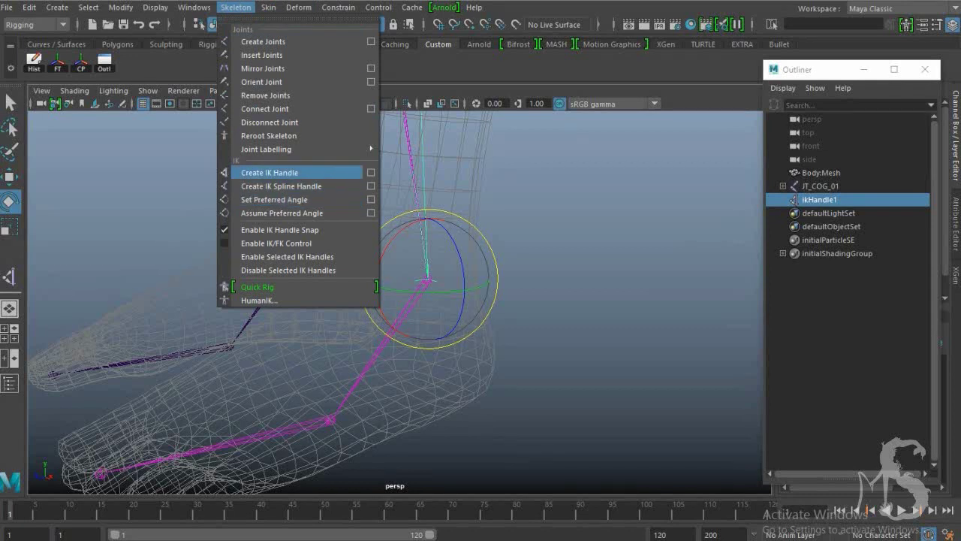
click(270, 172)
click(427, 279)
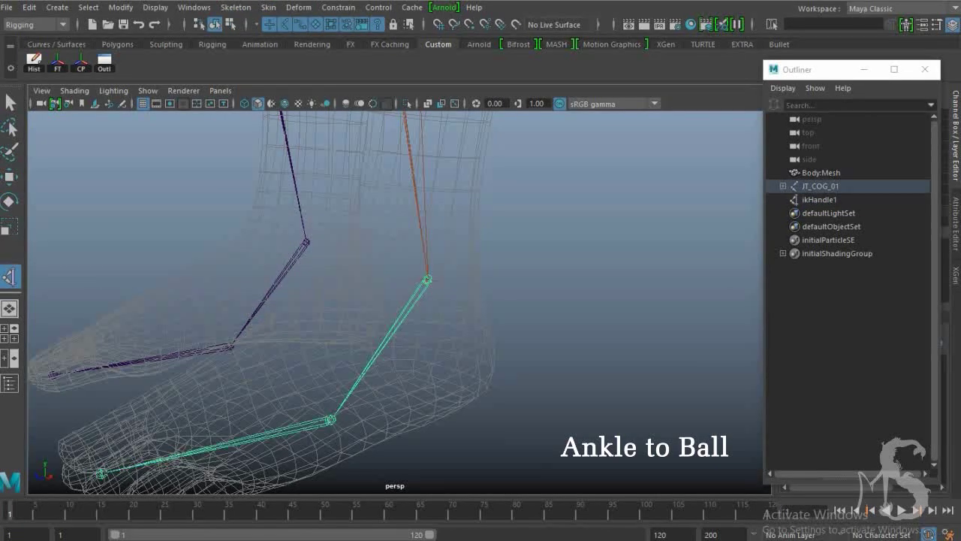
click(331, 419)
Step: Create an IK handle from the ball joint to the toe joint of the same foot
alt+drag(450, 300, 526, 293)
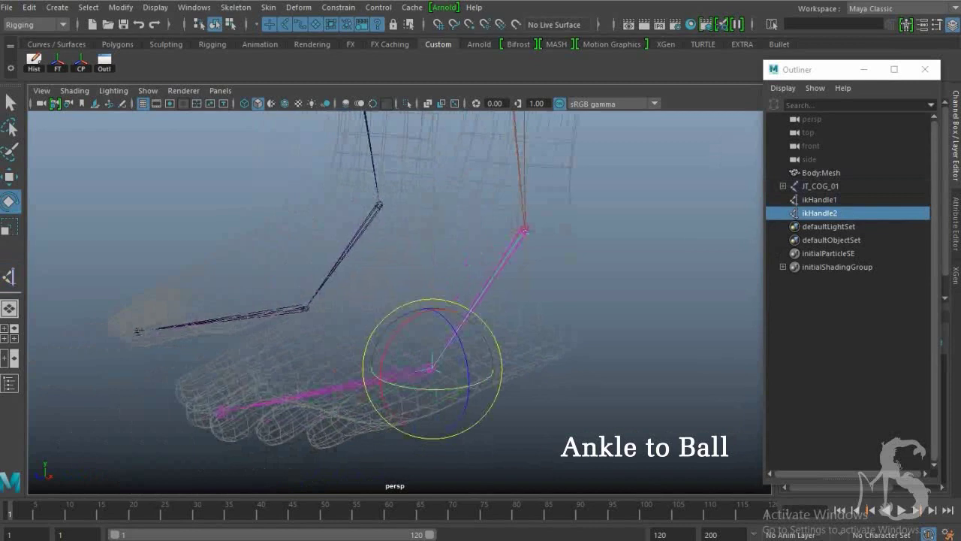
click(431, 368)
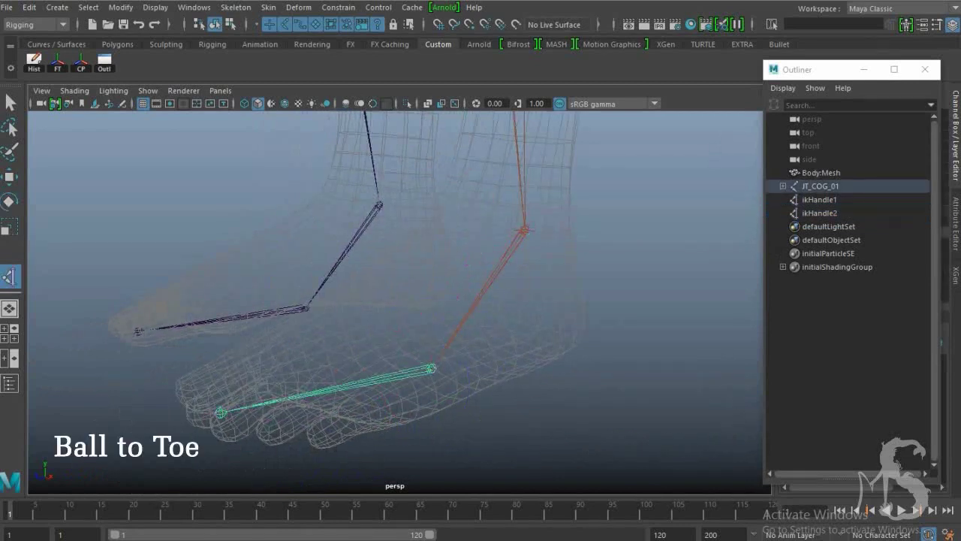
click(220, 412)
key(w)
alt+drag(293, 368, 323, 353)
click(330, 421)
alt+drag(330, 421, 353, 433)
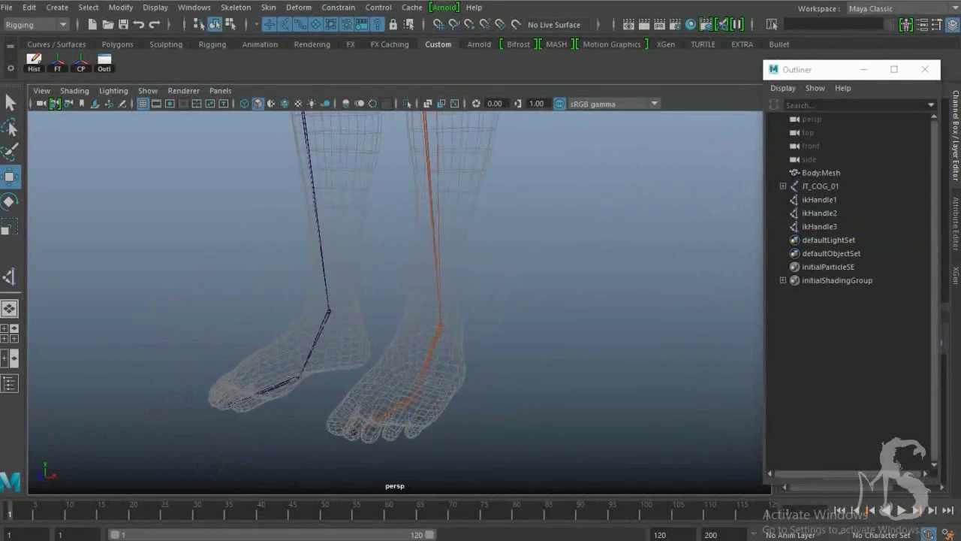
Step: Group ikHandle1, ikHandle2 and ikHandle3 together and snap the group's pivot to the toe joint
click(820, 199)
click(820, 213)
click(819, 226)
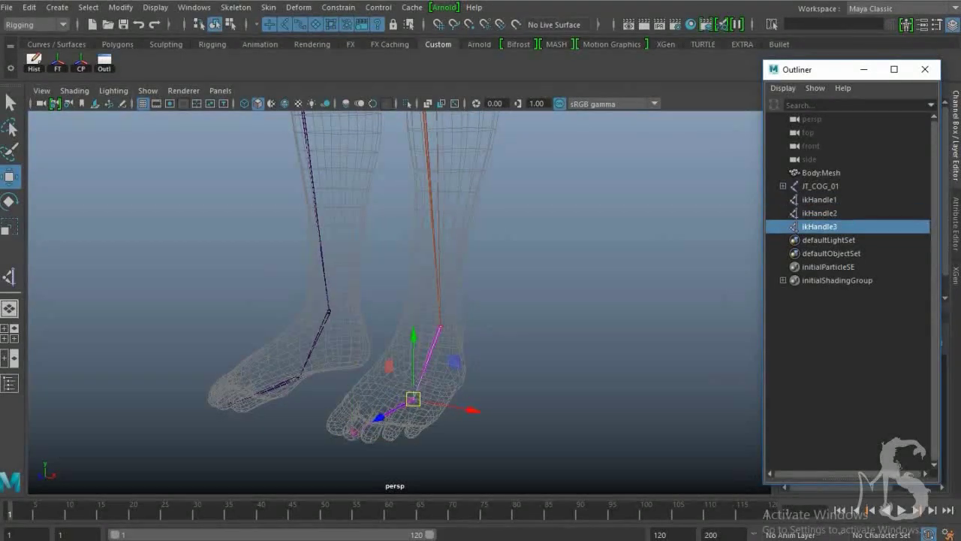
click(819, 199)
shift+click(820, 226)
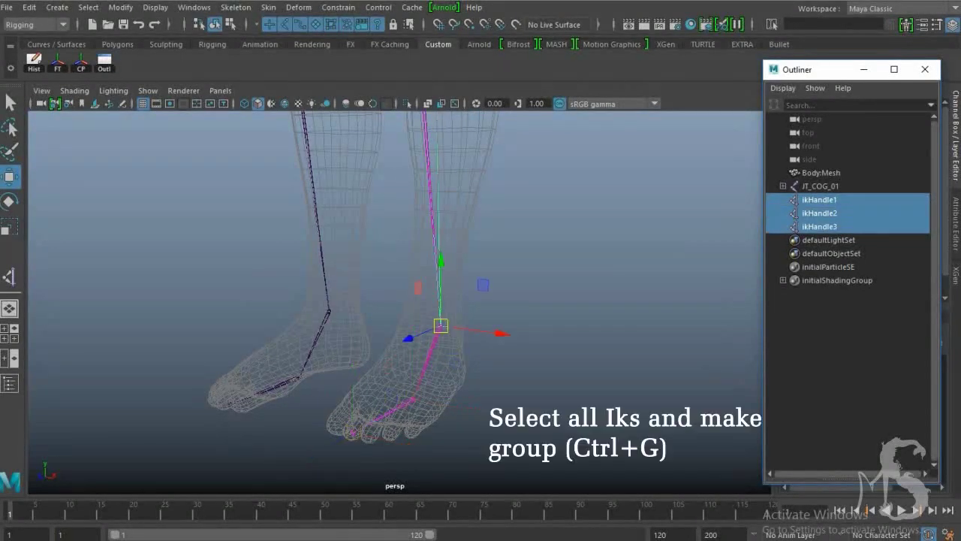
key(ctrl+g)
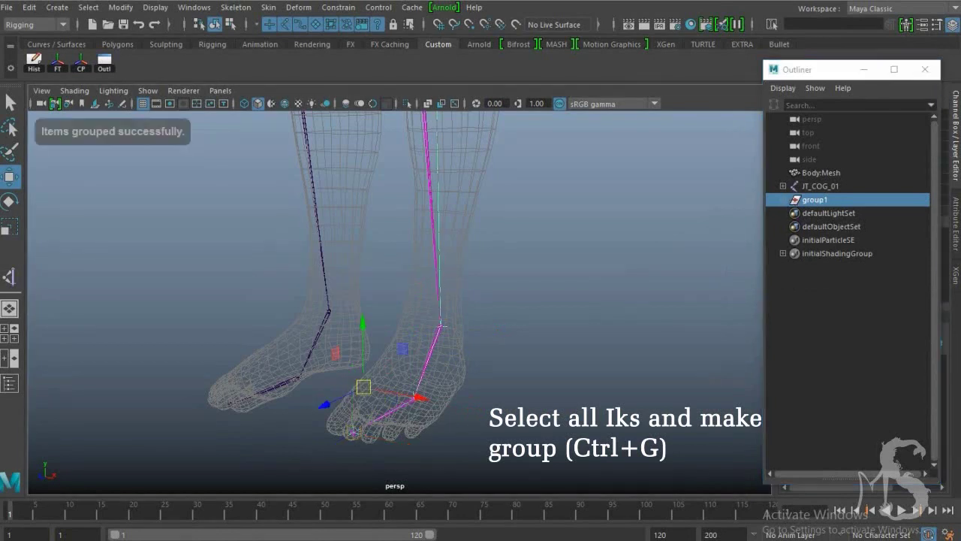
middle_drag(363, 387, 350, 431)
alt+drag(350, 431, 323, 422)
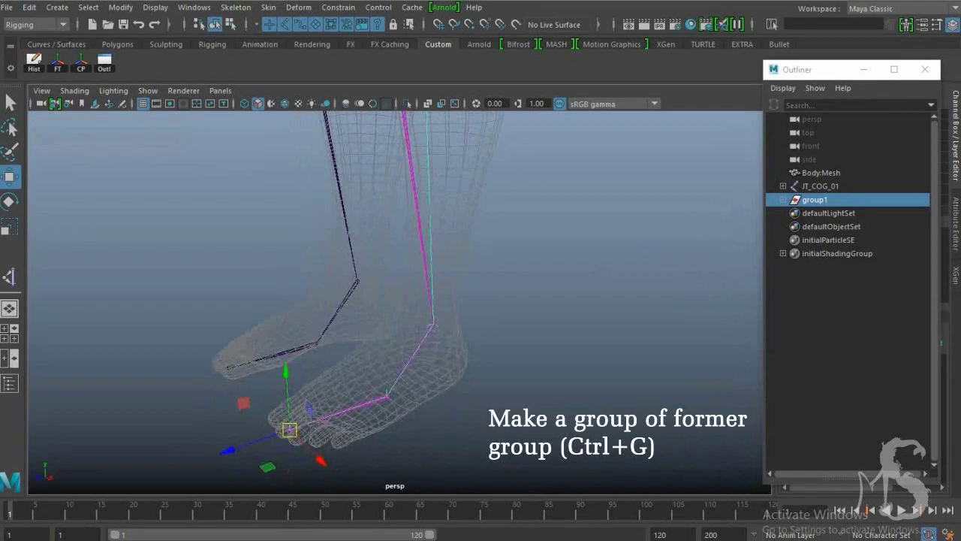
Step: Group the existing IK group again and snap the new outer group's pivot to the ankle joint
key(ctrl+g)
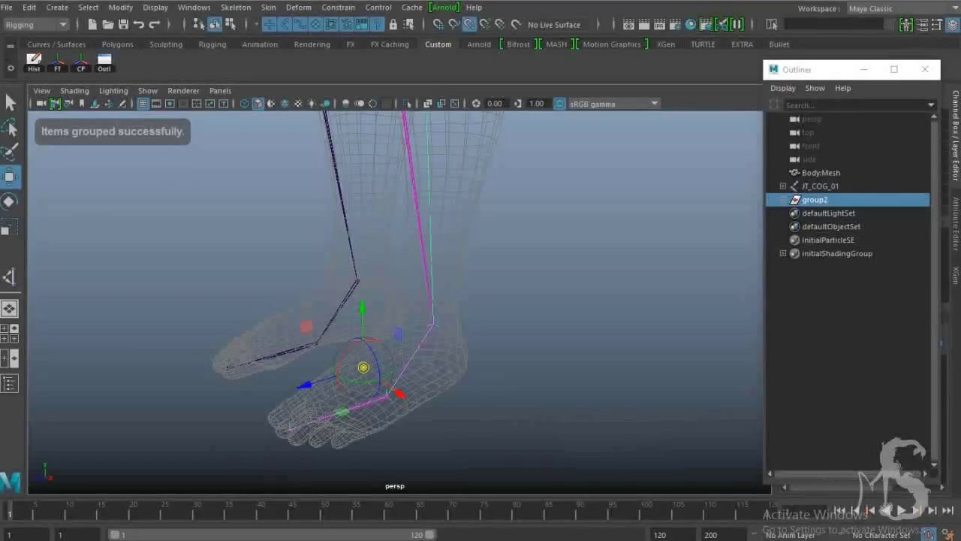
middle_drag(364, 367, 434, 324)
click(601, 263)
alt+drag(376, 301, 286, 267)
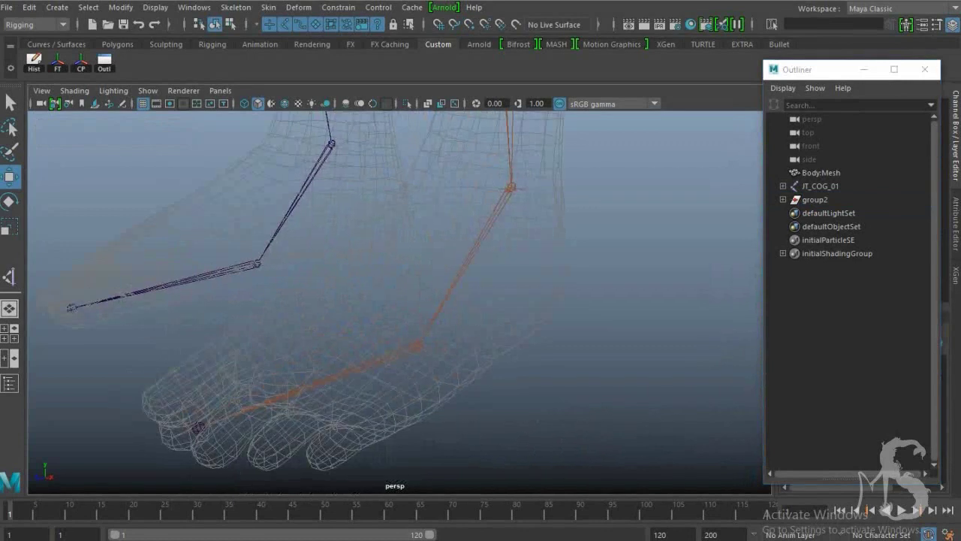
Step: Group the ankle IK handle, ikHandle1, inside the hierarchy and snap the new group's pivot to the ball joint
click(815, 199)
middle_drag(511, 188, 417, 346)
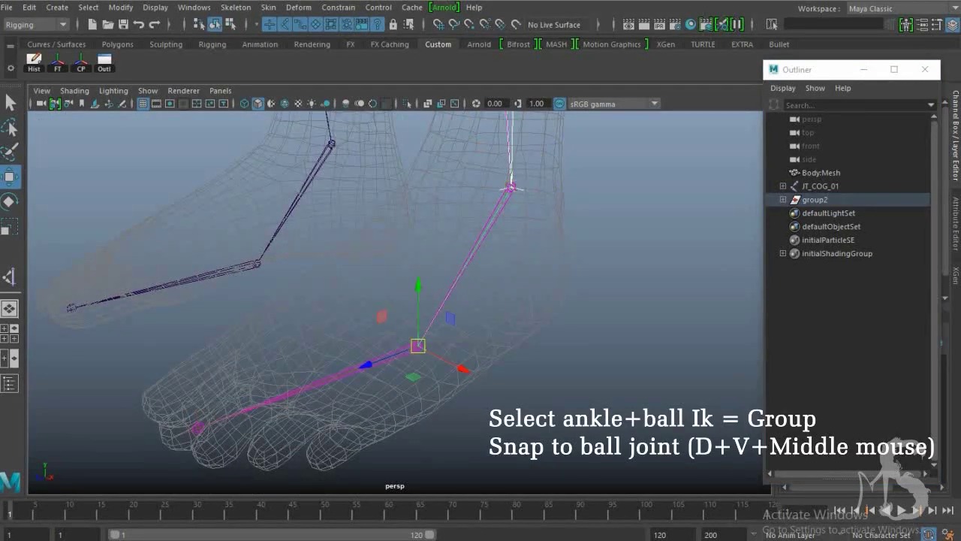
key(ctrl+g)
key(d)
key(v)
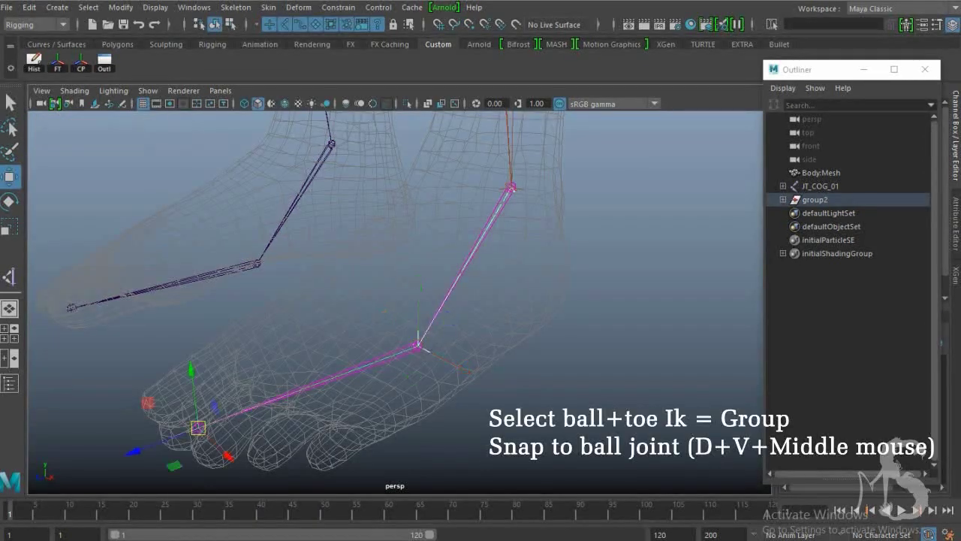
Step: Group the ball and toe IK handles together and snap the new group's pivot to the ball joint
key(ctrl+g)
key(d)
middle_drag(419, 339, 417, 346)
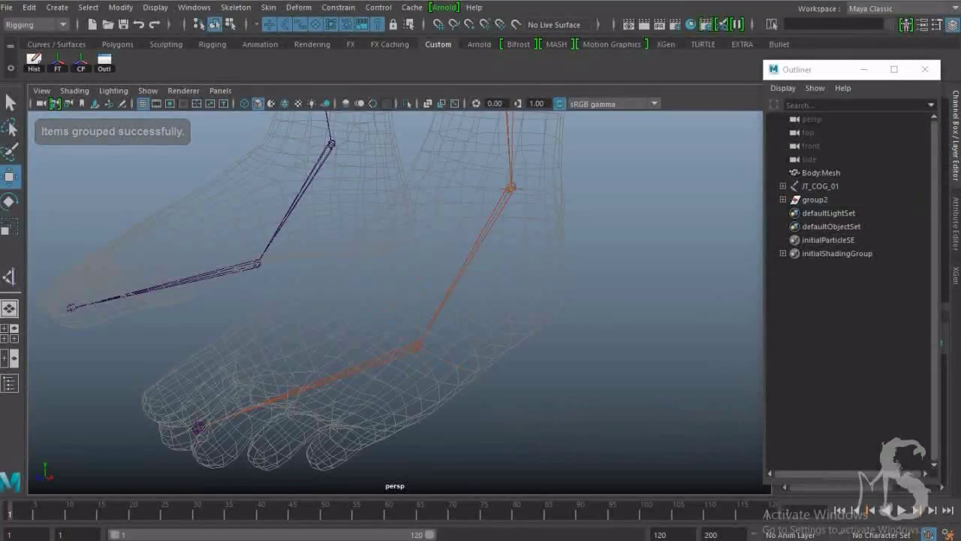
Step: Test the foot setup by moving the outermost group, group2, and undo the move
shift+click(783, 200)
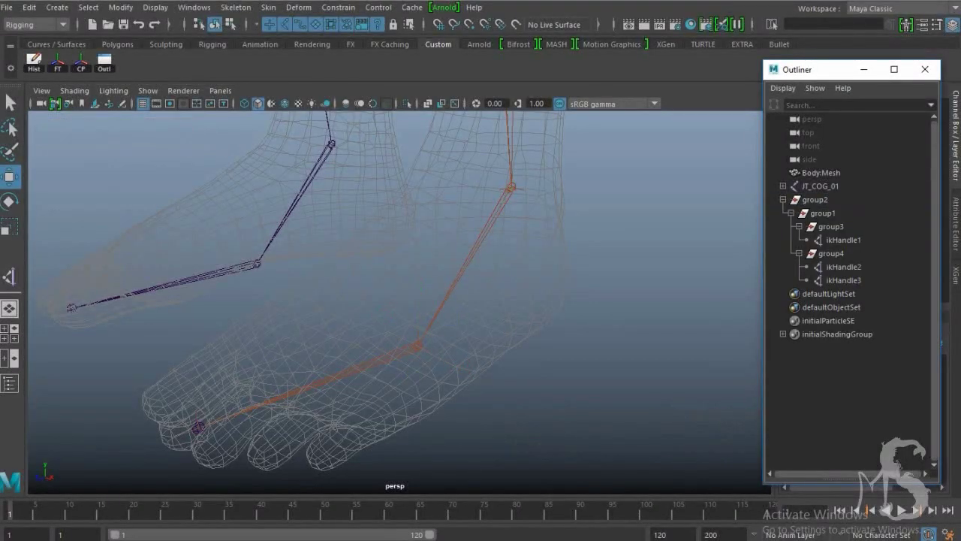
click(783, 199)
click(815, 199)
key(e)
alt+drag(390, 315, 368, 297)
key(w)
drag(448, 398, 372, 287)
key(ctrl+z)
Step: Test the foot roll by rotating the toe-pivoted group1 and the ball-pivoted group3, and check group4
click(783, 199)
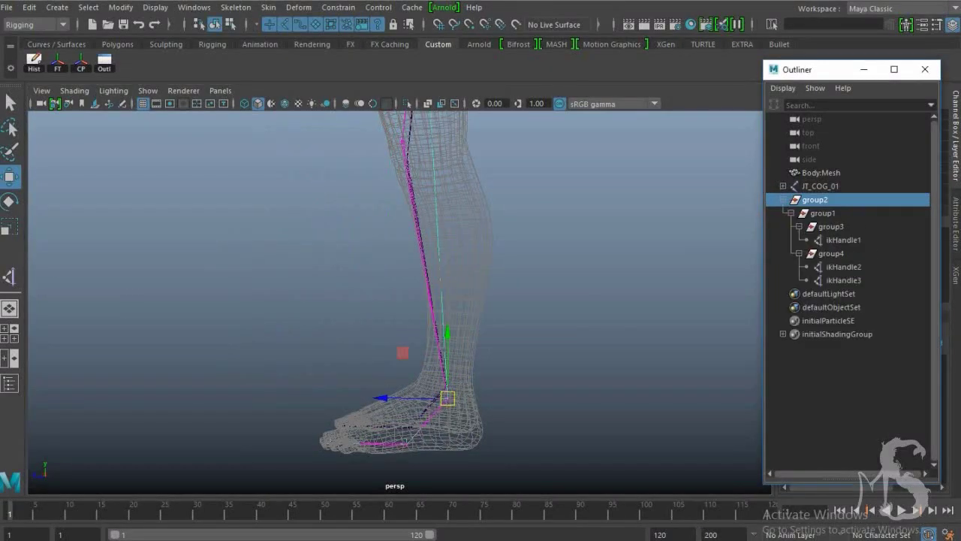
click(822, 213)
key(e)
drag(326, 382, 385, 425)
click(830, 226)
mouse_move(460, 412)
mouse_down()
mouse_move(449, 389)
mouse_move(502, 392)
mouse_move(456, 403)
mouse_move(451, 395)
mouse_move(459, 407)
mouse_up()
click(831, 253)
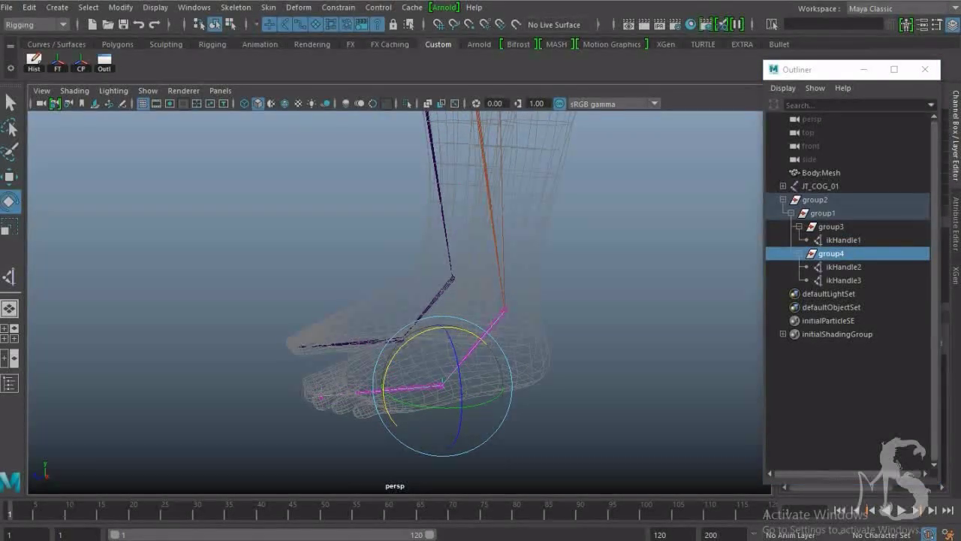
Step: Rename the outermost group2 as Ankle_Roll and its child group1 as Toe_Roll
click(815, 199)
double_click(816, 200)
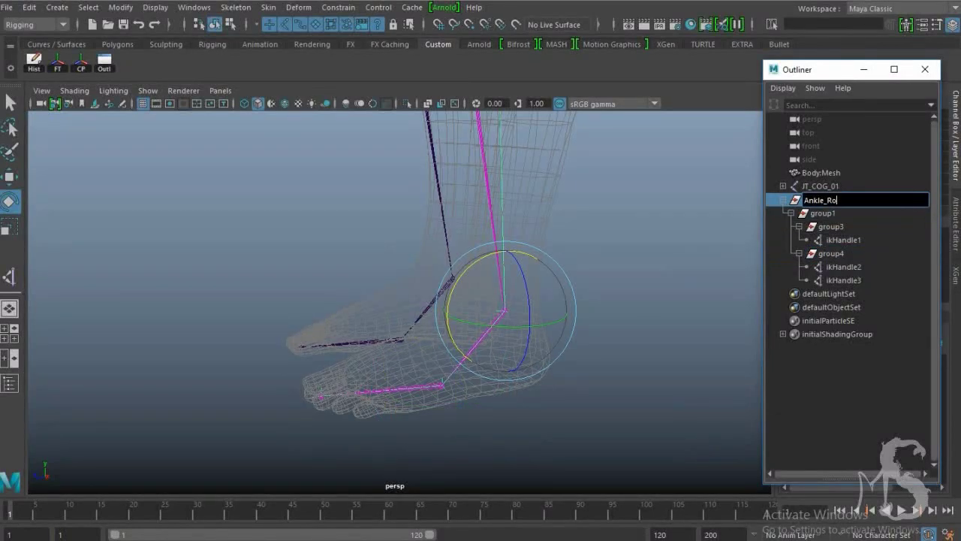
key(Return)
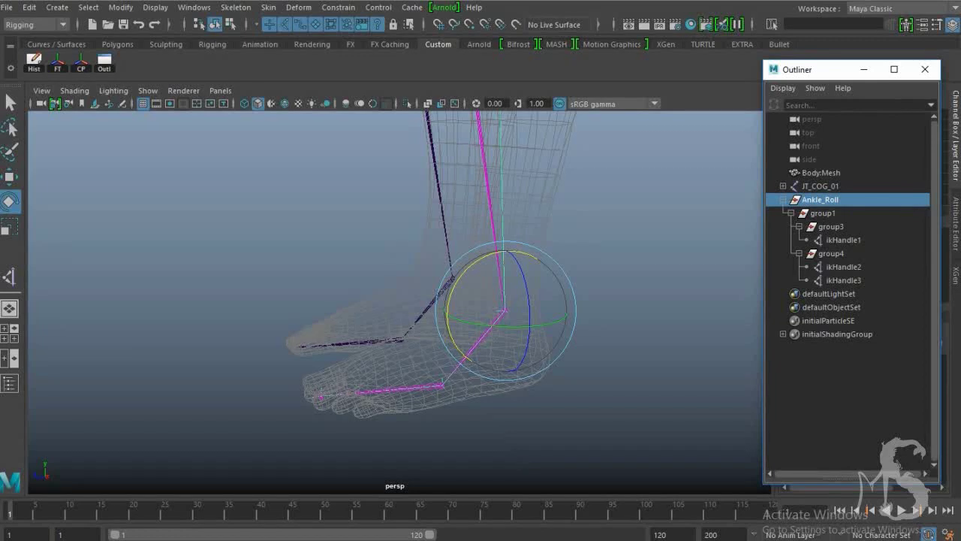
click(822, 213)
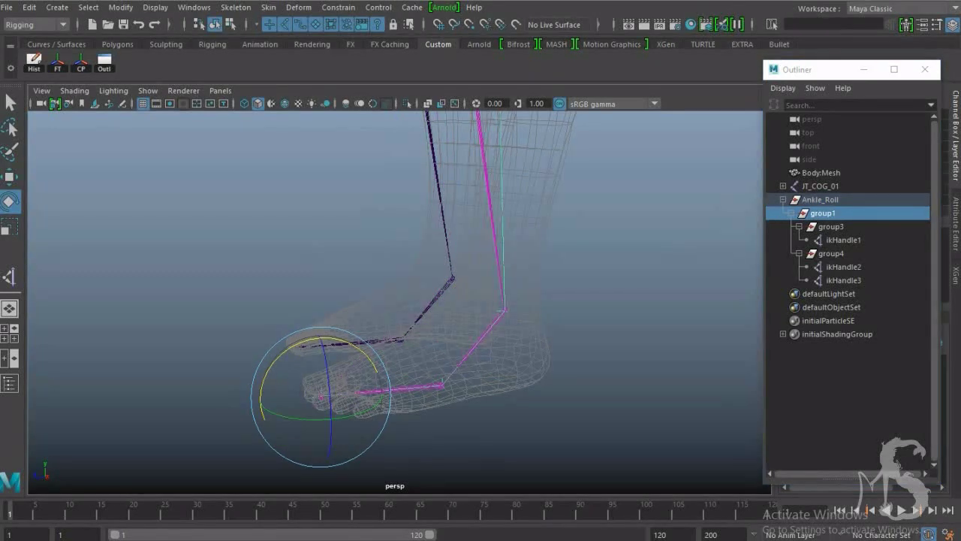
double_click(823, 214)
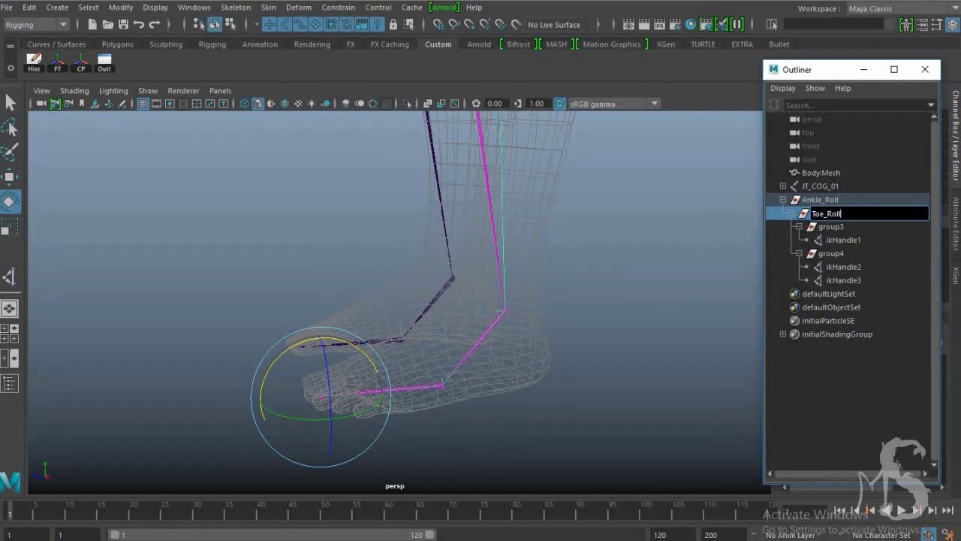
key(Return)
Step: Rename group3 as Ball_Roll and give group4 a name beginning with Ball
click(830, 226)
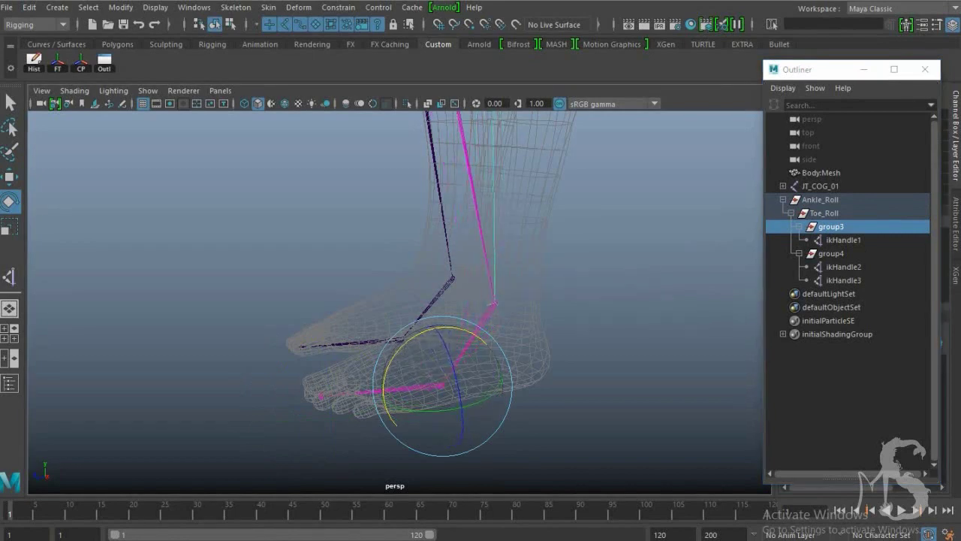
double_click(830, 226)
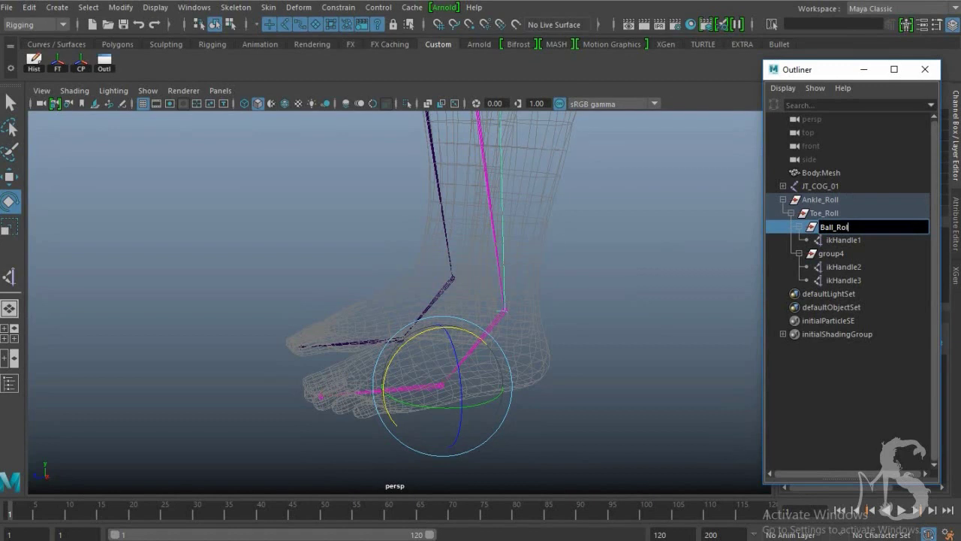
key(Return)
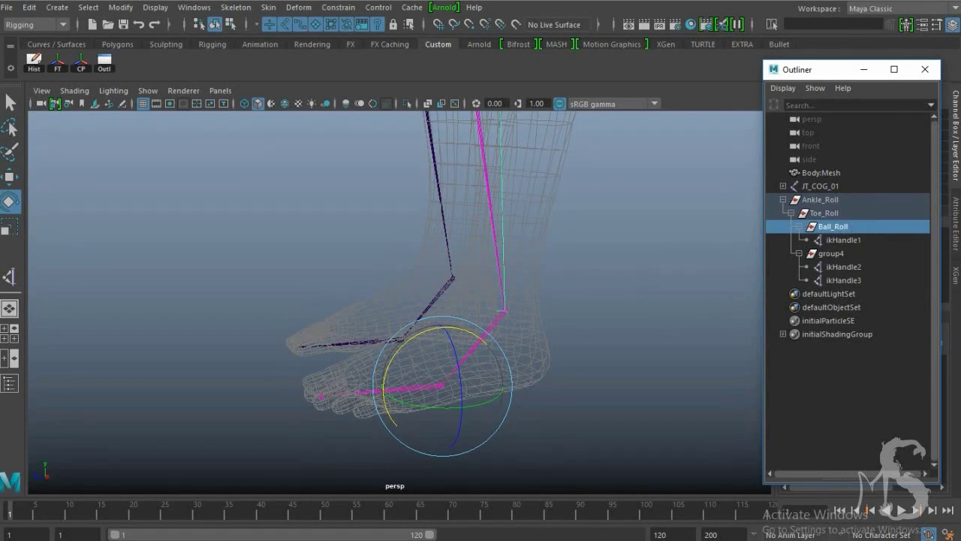
click(831, 253)
drag(499, 361, 492, 402)
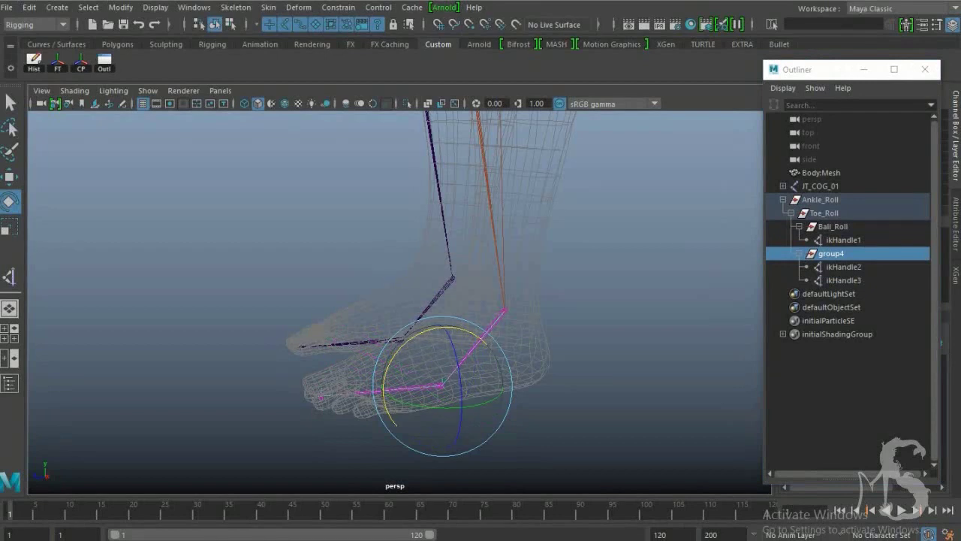
double_click(831, 253)
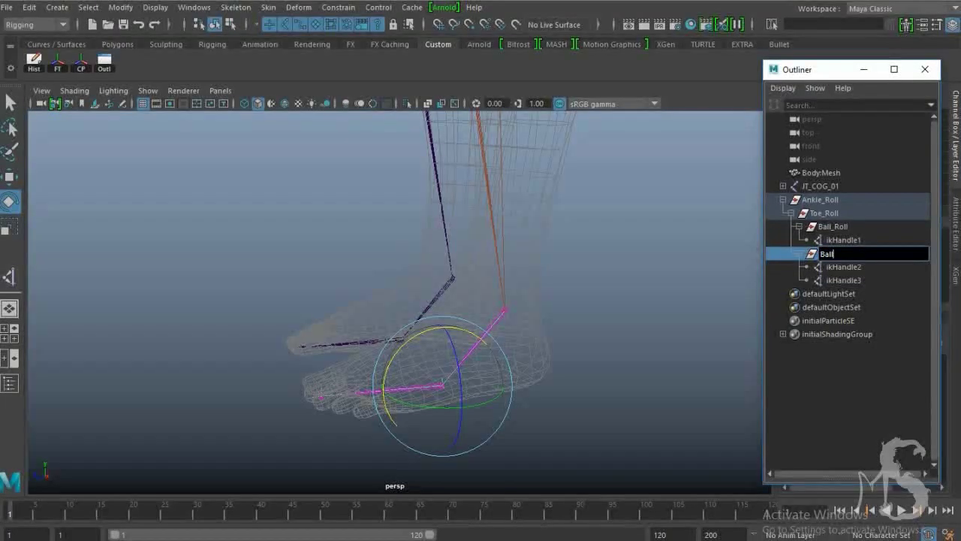
key(Return)
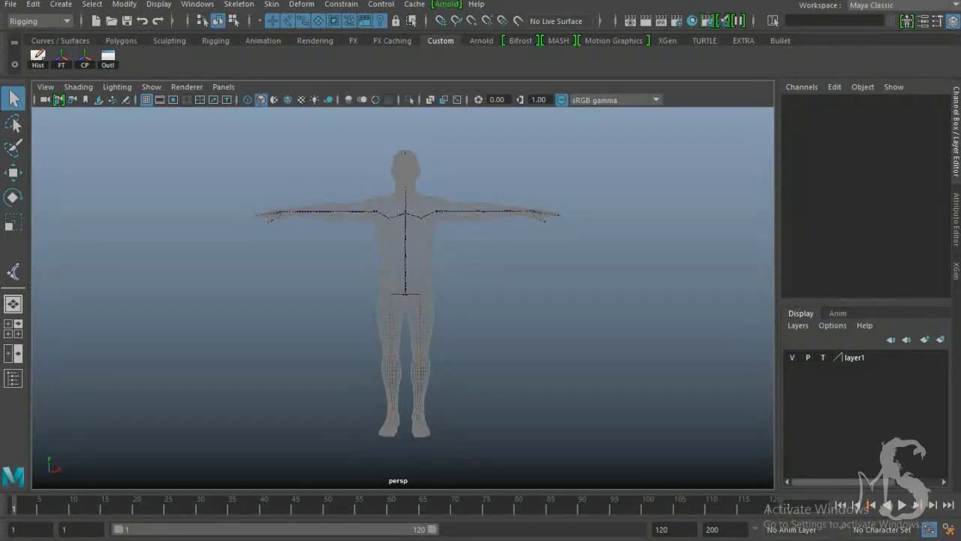
Step: Create an IK Spline Handle along the spine between the chest joint and the COG joint
scroll(402, 298, up, 5)
scroll(403, 297, up, 3)
click(239, 4)
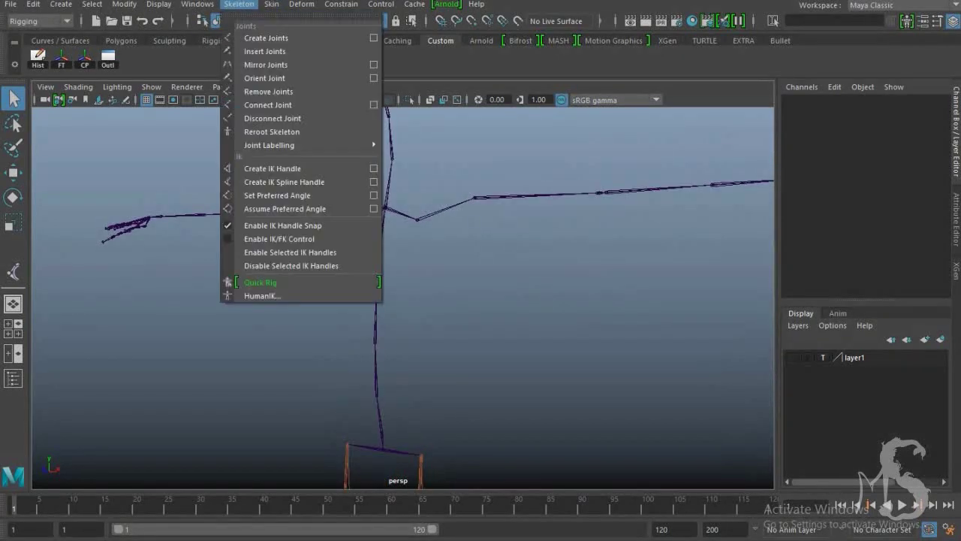
click(373, 181)
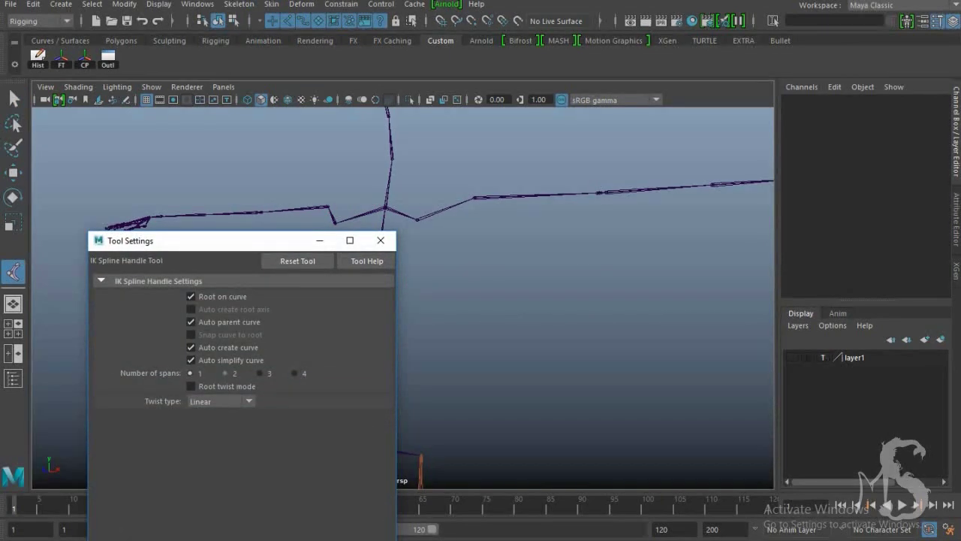
click(380, 240)
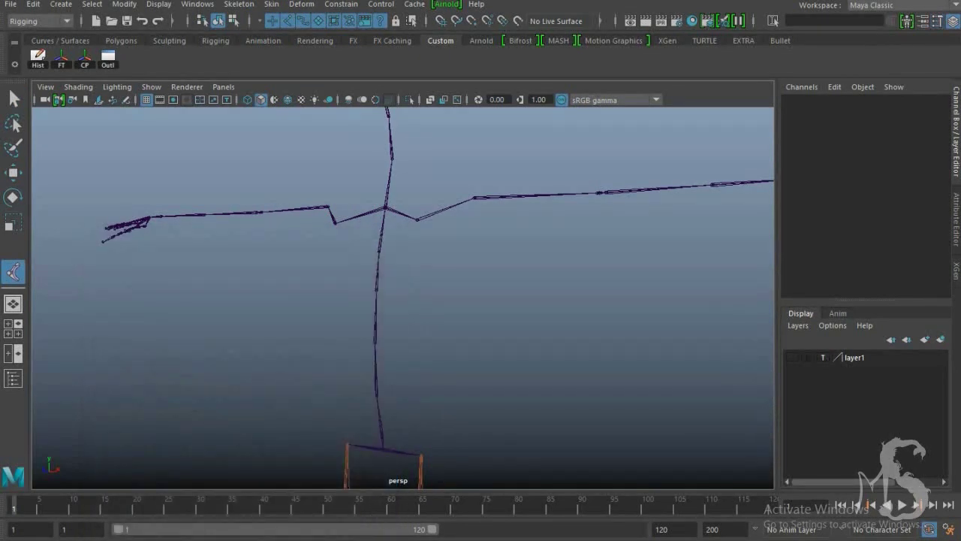
click(385, 206)
alt+middle_drag(451, 338, 465, 75)
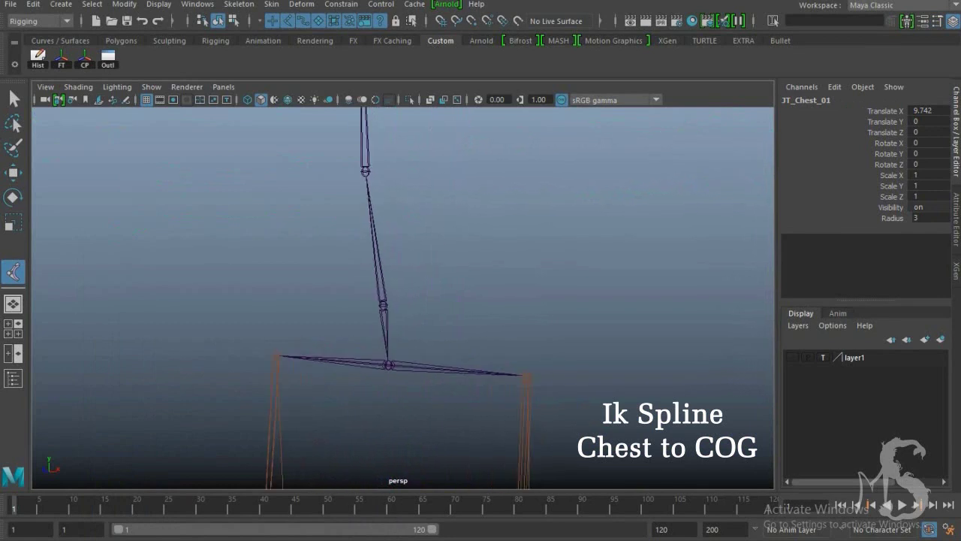
click(389, 365)
scroll(389, 301, down, 5)
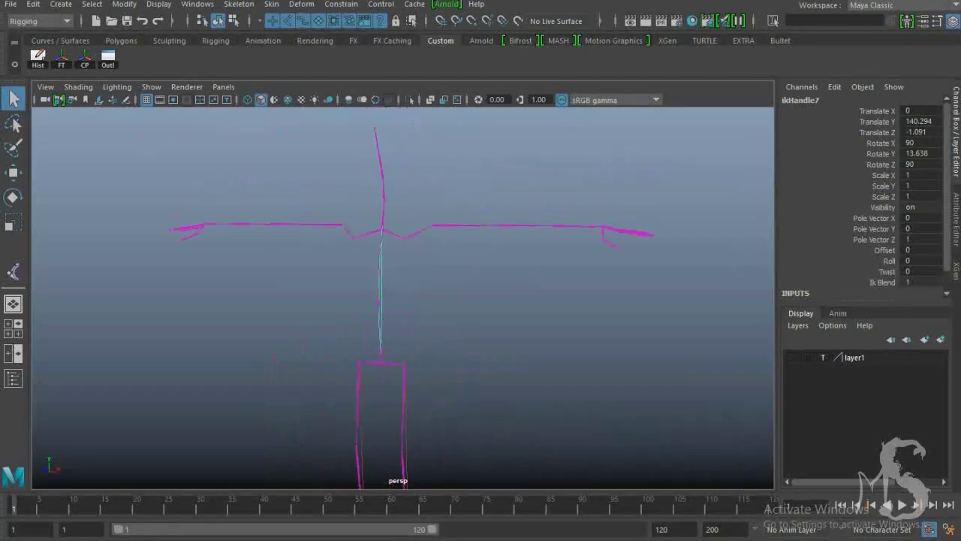
Step: Filter the perspective view's displayed object types so that only curves are shown, isolating the spine's spline curve
click(151, 86)
click(192, 45)
click(151, 86)
click(207, 62)
click(151, 86)
click(202, 89)
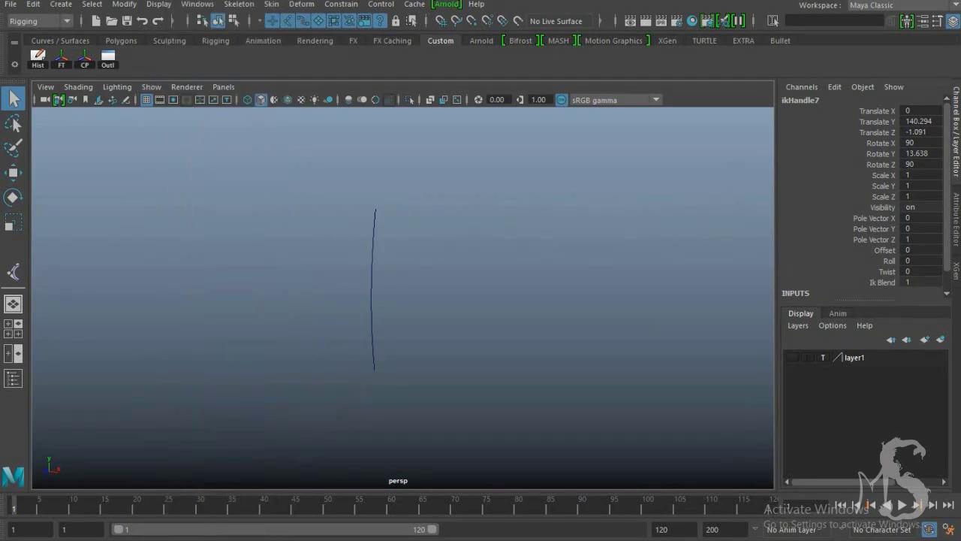
Step: Rename curve1, the spine's spline curve, as Spline_Curve
drag(300, 125, 723, 151)
drag(911, 379, 914, 492)
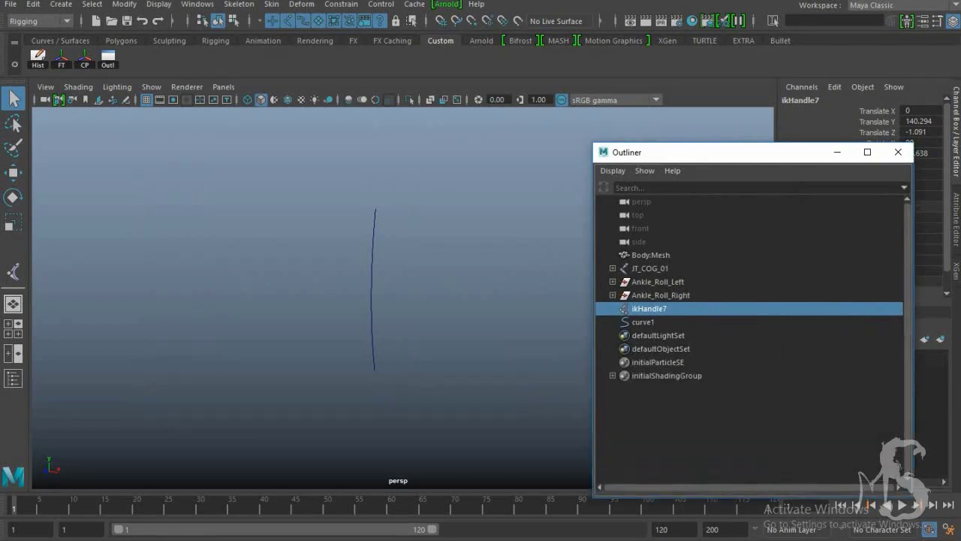
double_click(643, 322)
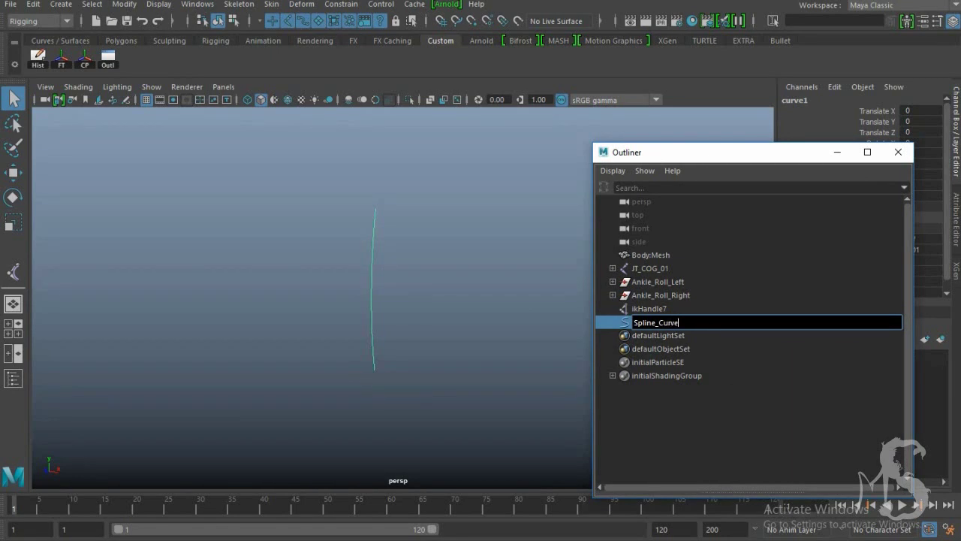
text(Spline_Curve)
key(Return)
key(f)
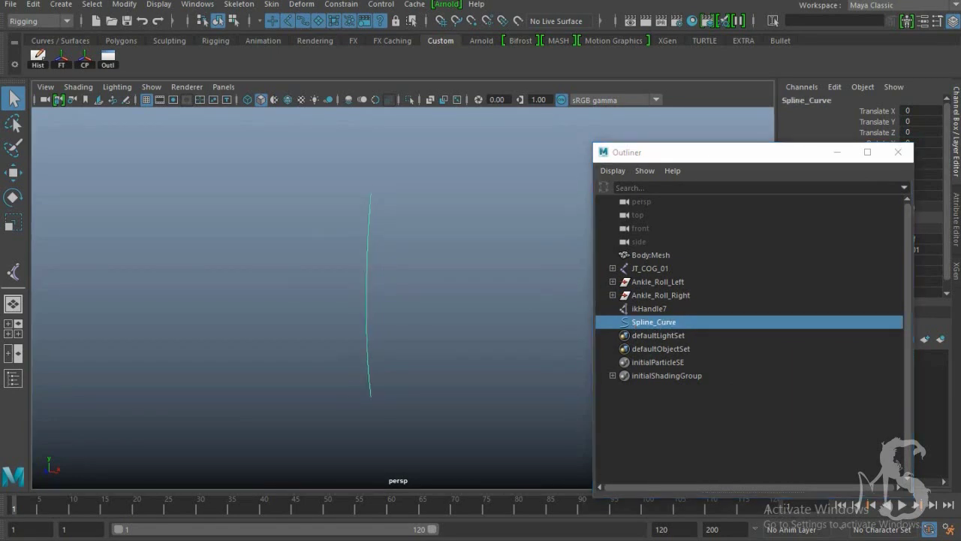
Step: Create a cluster on the uppermost control vertex of Spline_Curve with Relative mode off and Envelope 1.000
right_drag(368, 210, 292, 210)
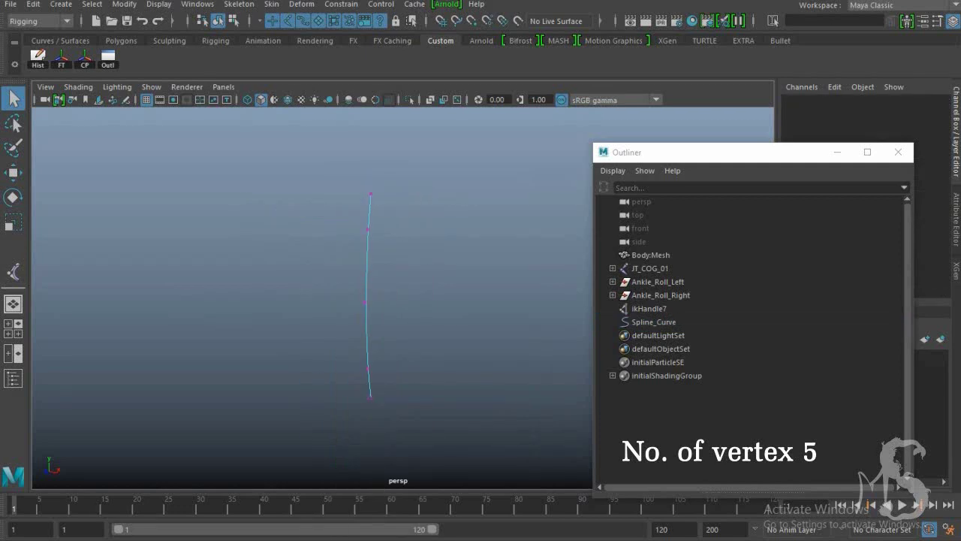
drag(318, 186, 390, 200)
drag(373, 217, 394, 227)
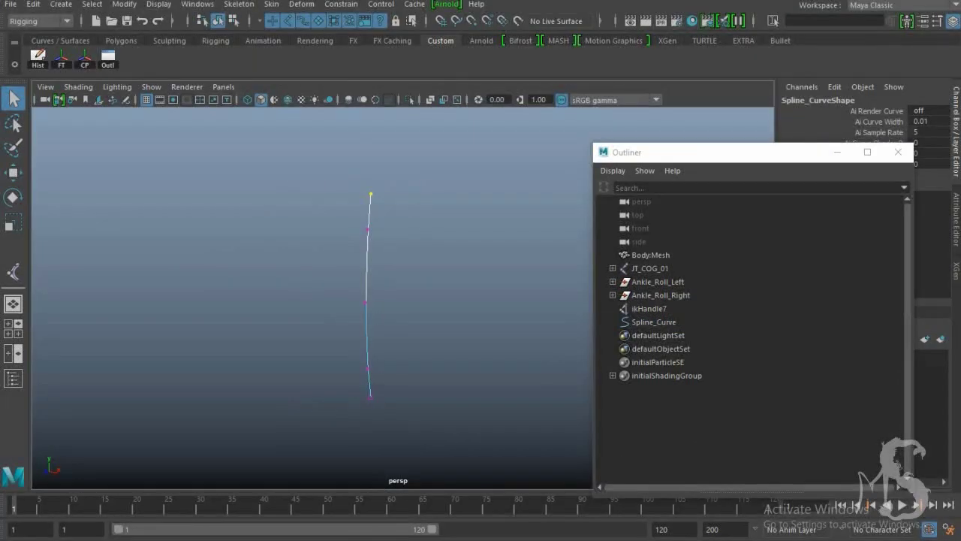
click(301, 4)
click(476, 38)
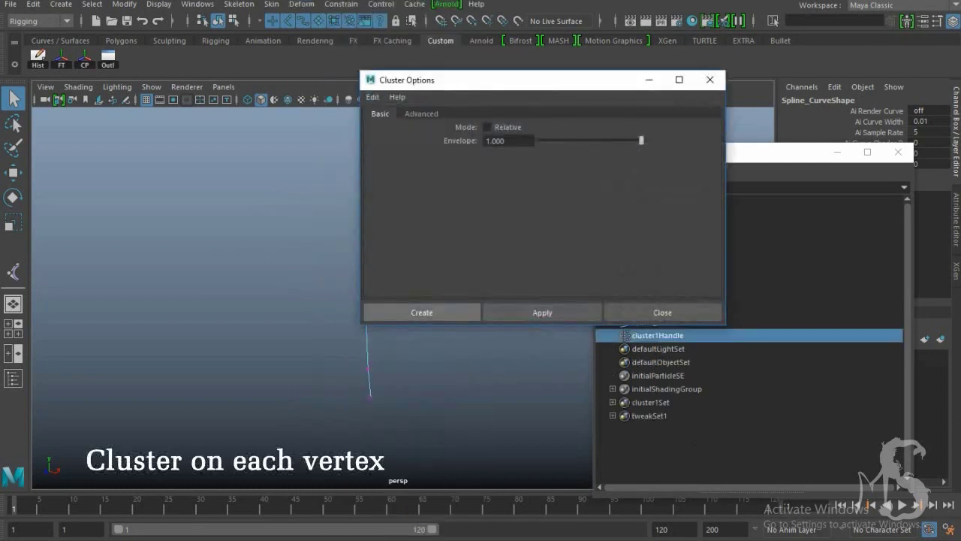
click(421, 312)
Step: Create a separate cluster on each of the four remaining control vertices of Spline_Curve and display all object types in the view again
click(654, 321)
right_drag(365, 211, 297, 212)
key(g)
right_drag(365, 211, 296, 211)
key(g)
right_drag(365, 211, 297, 212)
key(g)
click(151, 87)
click(180, 121)
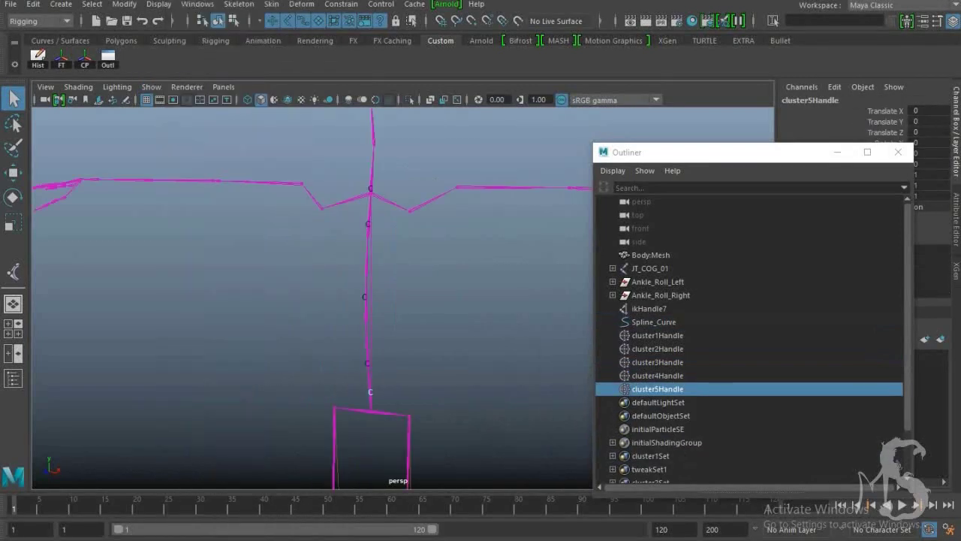
Step: Move the second, third and fourth cluster handles sideways to test how they bend the spine
click(657, 348)
key(w)
mouse_move(406, 239)
mouse_down()
mouse_move(443, 256)
mouse_move(411, 255)
mouse_up()
key(Right)
mouse_move(410, 291)
mouse_down()
mouse_move(429, 296)
mouse_move(408, 301)
mouse_up()
key(Right)
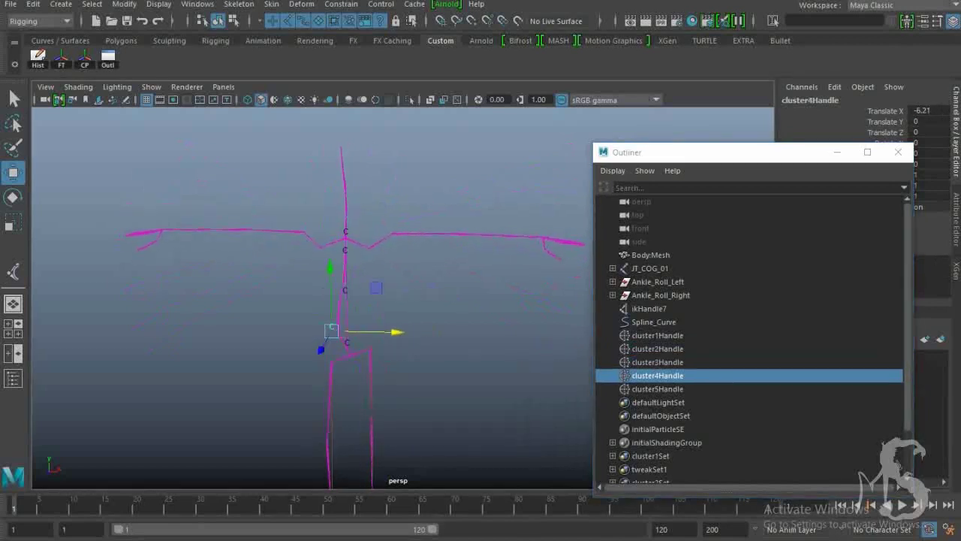
key(Right)
Step: Rename cluster1Handle as Cls_Chest_A_01 and cluster2Handle as Cls_Chest_01
scroll(312, 293, up, 5)
click(657, 335)
double_click(657, 335)
text(c)
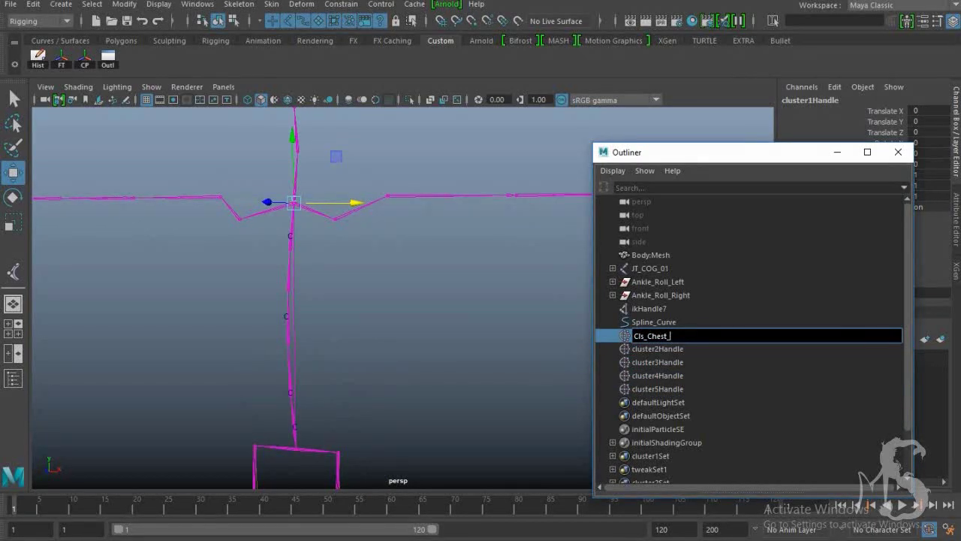
text(ls_Chest_A_01)
key(Tab)
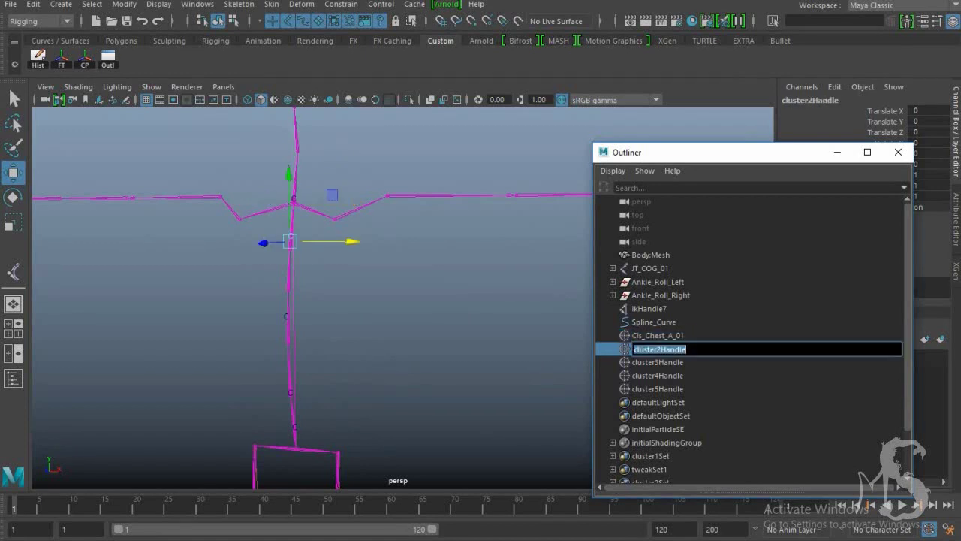
text(Cls_Chest_A_01)
key(Tab)
Step: Rename cluster3Handle as Cls_Mid_01
text(Cls_Chest_A_01)
key(Left)
key(Left)
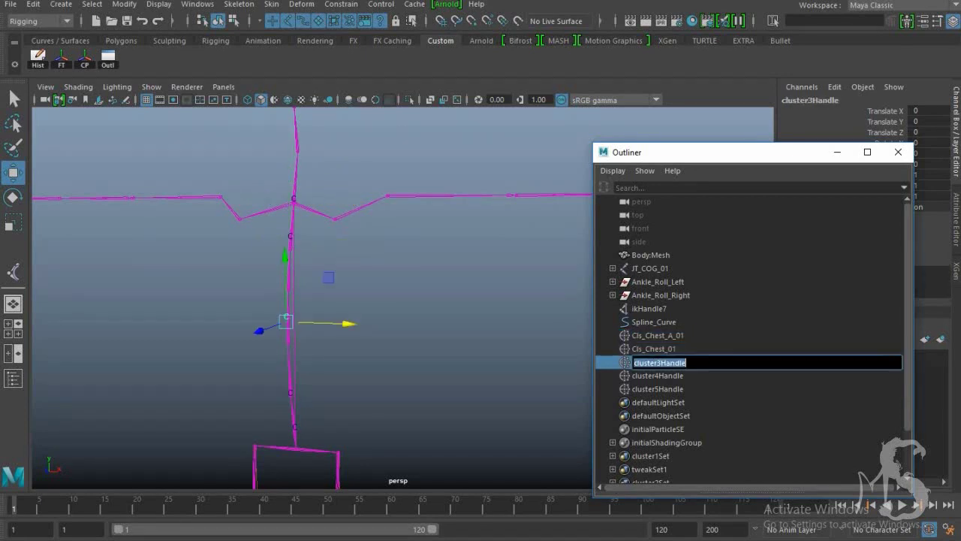
text(Mid_01)
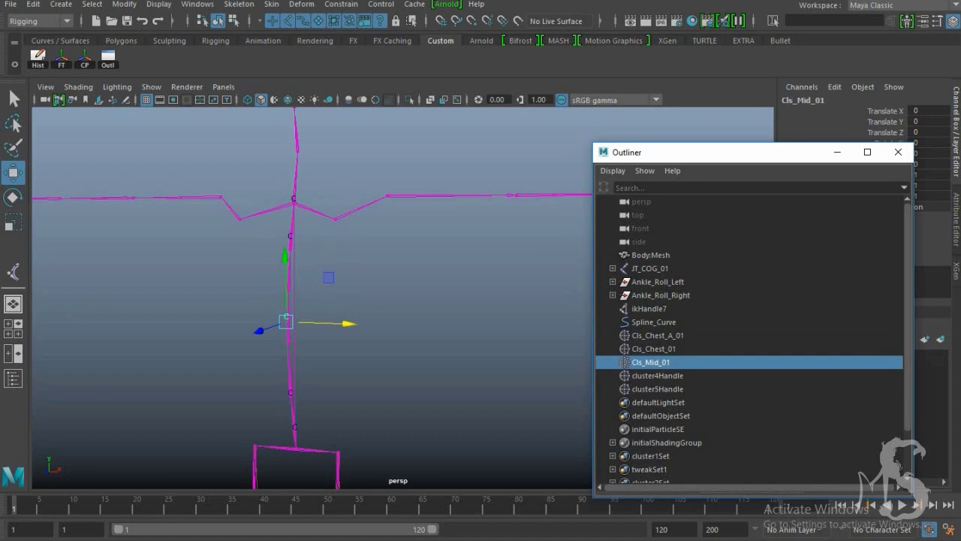
Step: Rename cluster4Handle as Cls_Hip_A_01 and cluster5Handle as Cls_Hip_01
key(Tab)
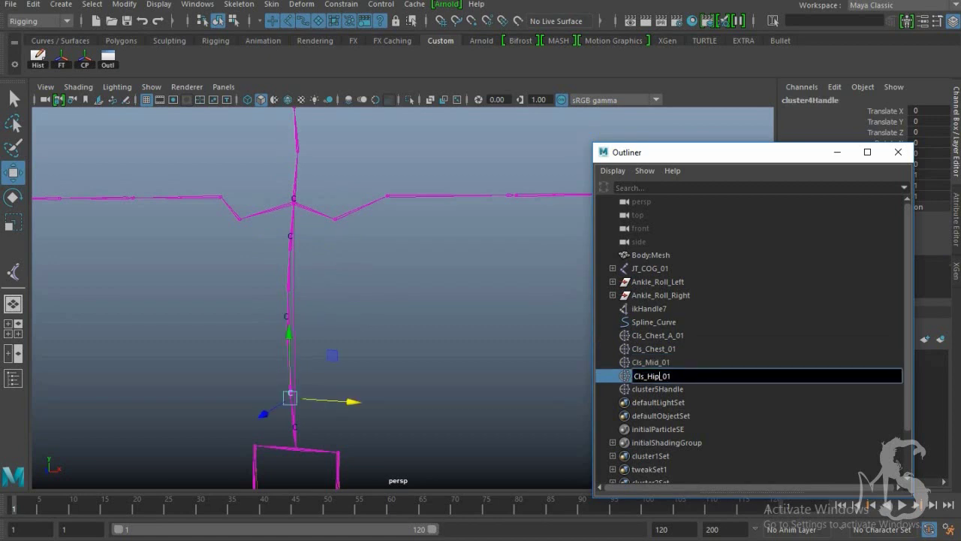
key(Tab)
text(Cls_Chest_A_01)
key(Left)
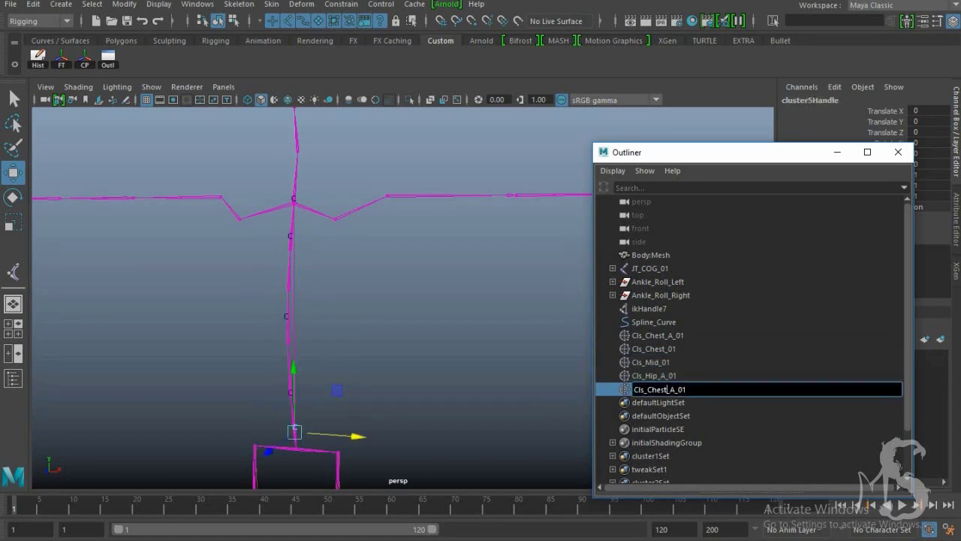
key(Delete)
key(Delete)
key(Return)
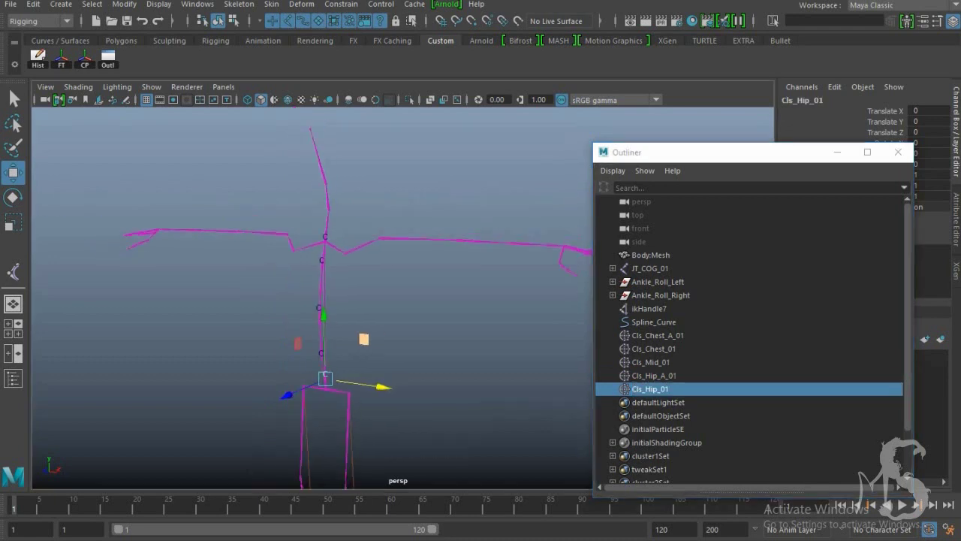
Step: Create a NURBS circle controller, scale it uniformly to about 20.5 and snap it to the spine joint just below the chest
click(59, 40)
click(37, 59)
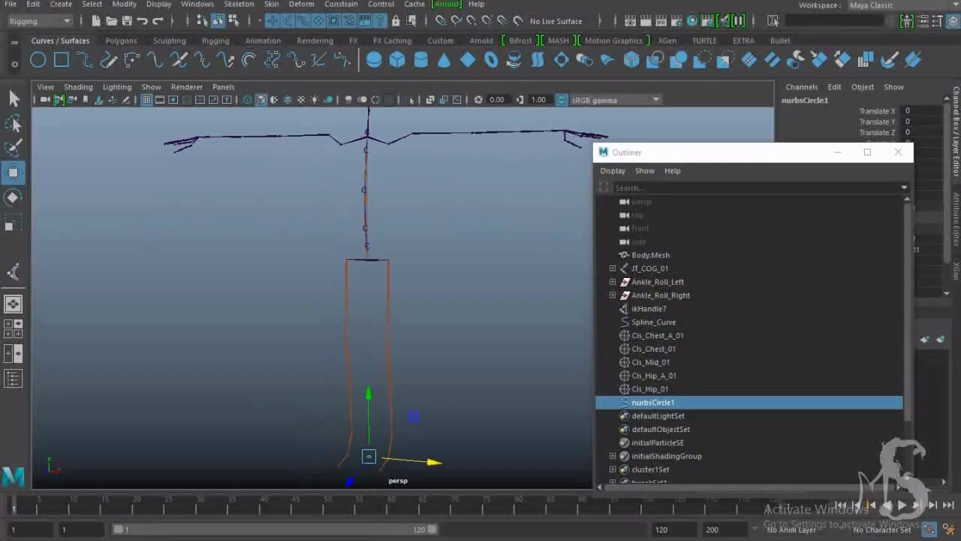
drag(368, 419, 368, 375)
alt+middle_drag(398, 226, 398, 376)
drag(392, 484, 386, 330)
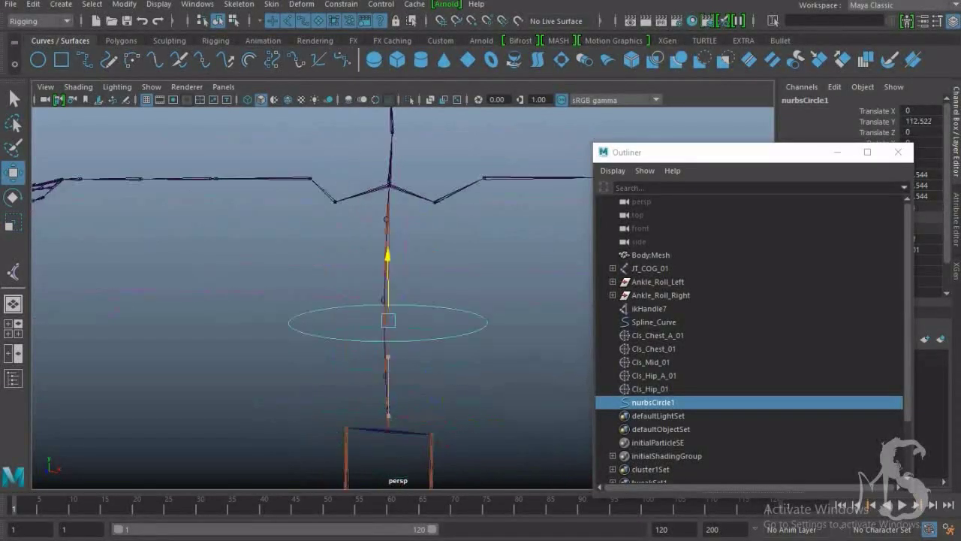
alt+right_drag(386, 338, 450, 338)
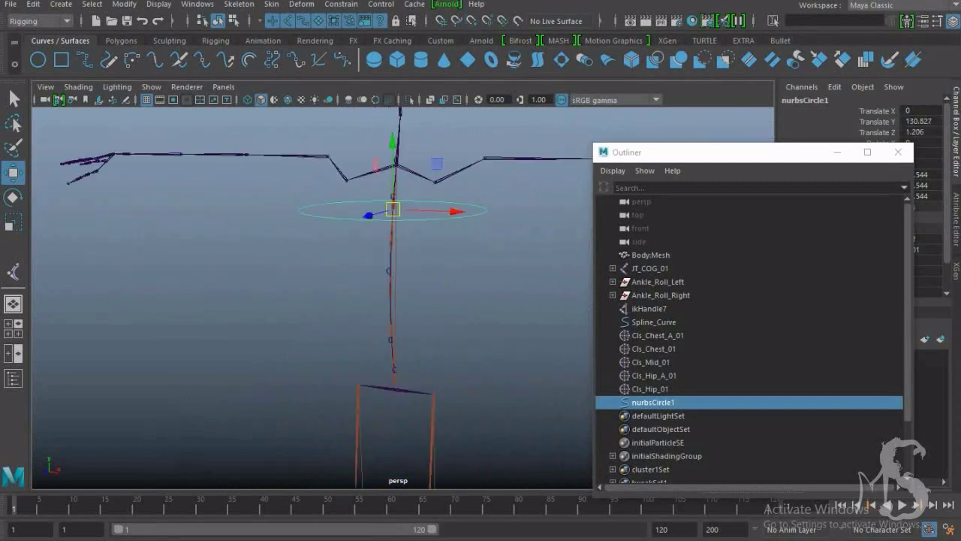
Step: Duplicate the circle controller three times and snap the copies to successively lower joints of the spine down to the hips
key(ctrl+d)
alt+middle_drag(375, 301, 375, 147)
key(ctrl+d)
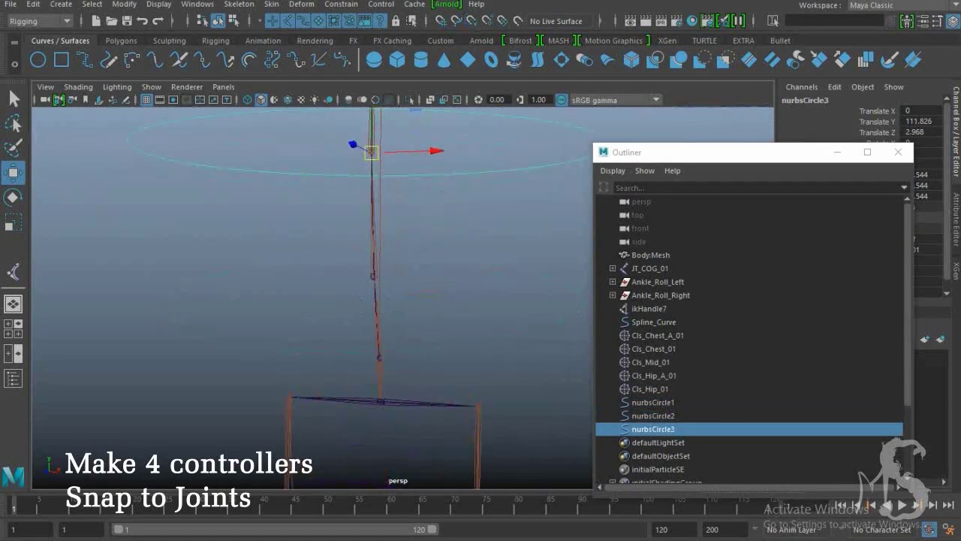
drag(371, 152, 369, 353)
key(ctrl+d)
alt+middle_drag(375, 301, 375, 390)
Step: Rename nurbsCircle1 as CTRL_Chest_01 and nurbsCircle2 as CTRL_Mid_01
click(653, 402)
double_click(653, 402)
text(CTRL_)
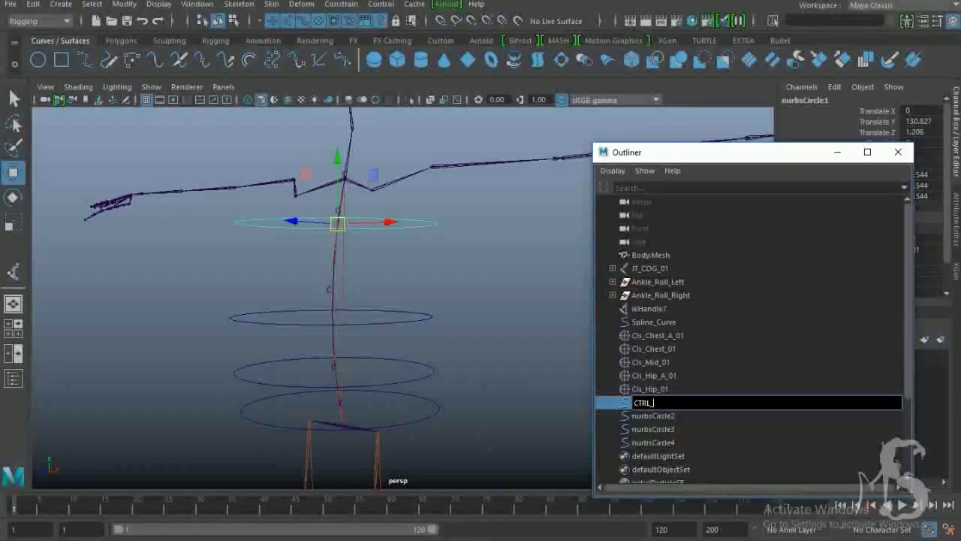
text(Chest_01)
key(Return)
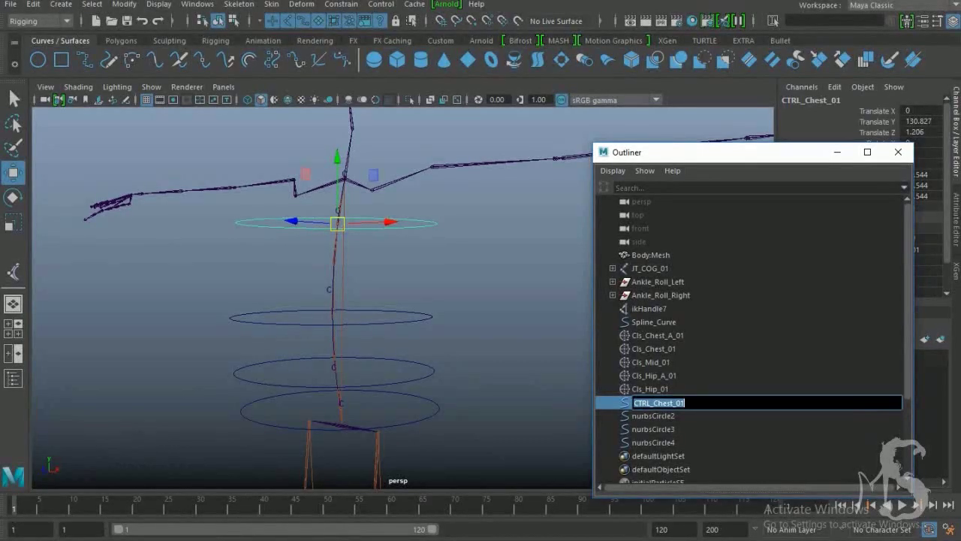
key(Tab)
text(CTRL_Mid_)
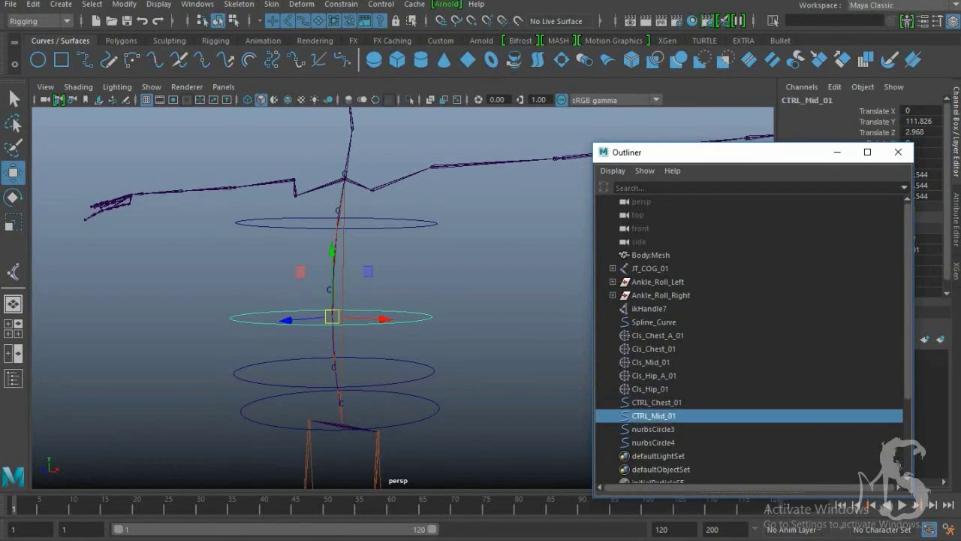
key(Return)
Step: Rename nurbsCircle3 as CTRL_COG_01 and nurbsCircle4 as CTRL_Hip_01
key(Tab)
text(CTRL_Chest_01)
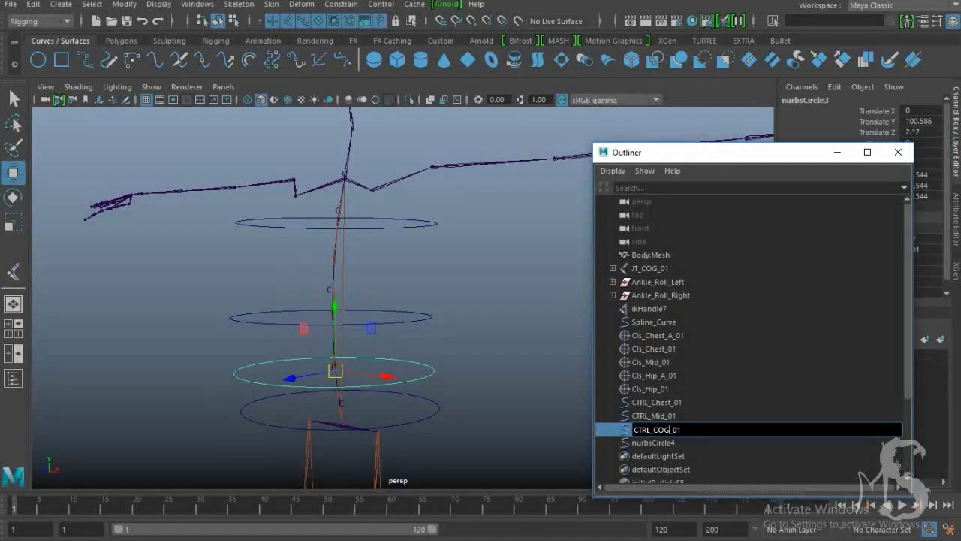
key(Tab)
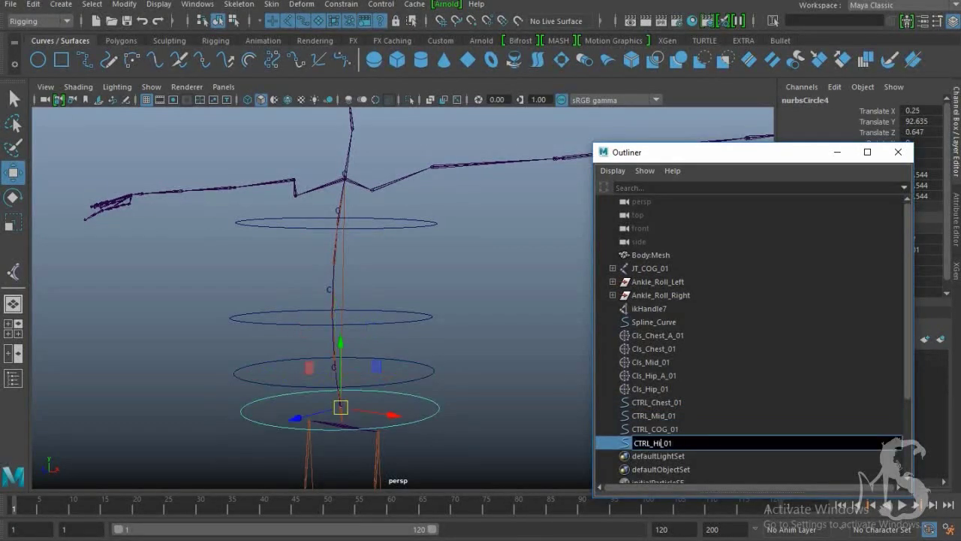
text(ip)
key(Return)
Step: Delete the history of the four CTRL circles and freeze their transformations
drag(910, 300, 768, 300)
click(653, 402)
shift+click(654, 443)
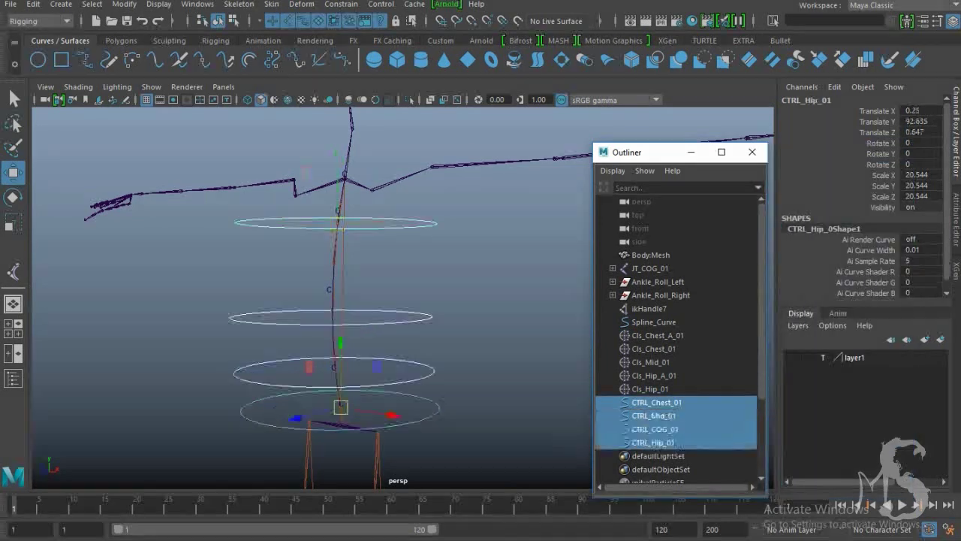
click(33, 3)
mouse_move(71, 162)
click(233, 172)
click(124, 3)
click(150, 62)
Step: Parent Cls_Chest_A_01 and Cls_Chest_01 under CTRL_Chest_01, and Cls_Mid_01 under CTRL_Mid_01
click(653, 335)
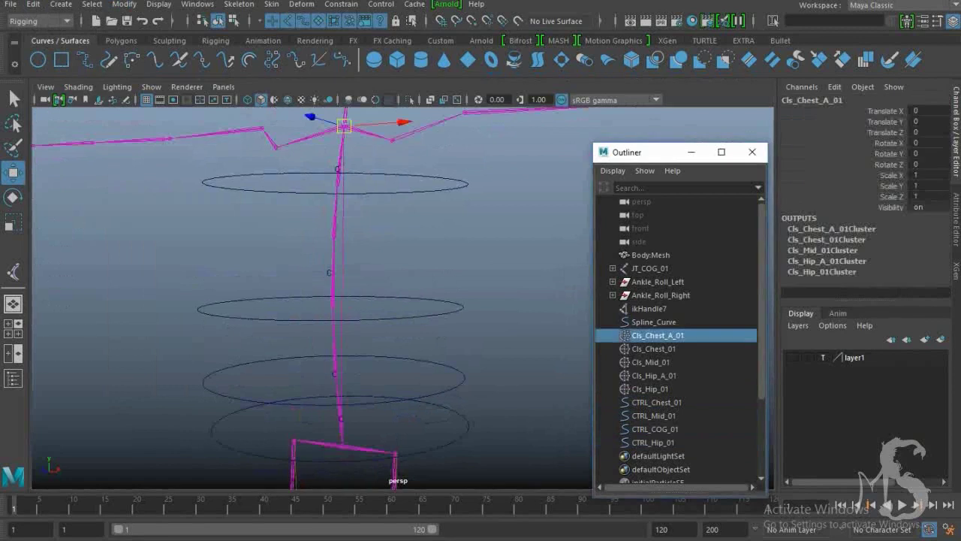
shift+click(653, 348)
drag(654, 349, 656, 402)
click(650, 335)
drag(650, 335, 653, 388)
Step: Parent Cls_Hip_A_01 and Cls_Hip_01 under CTRL_Hip_01
click(653, 335)
shift+click(651, 348)
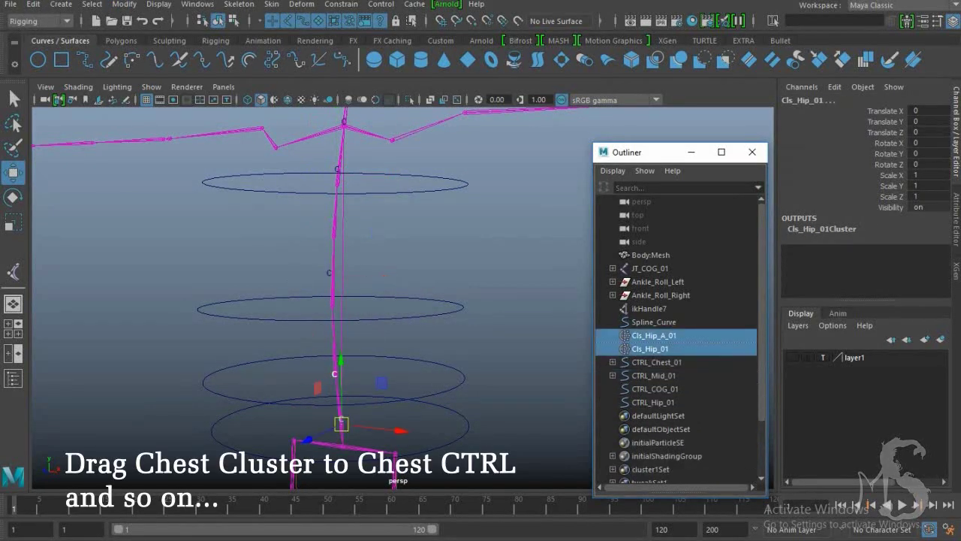
drag(651, 349, 654, 401)
Step: Move the chest, mid and hip controllers sideways to test how they deform the spine
click(653, 335)
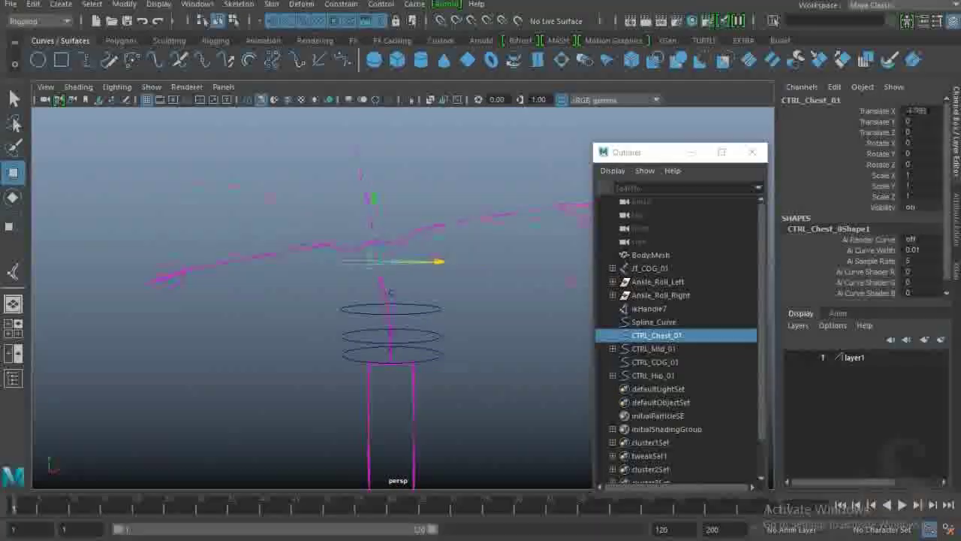
click(653, 349)
click(654, 376)
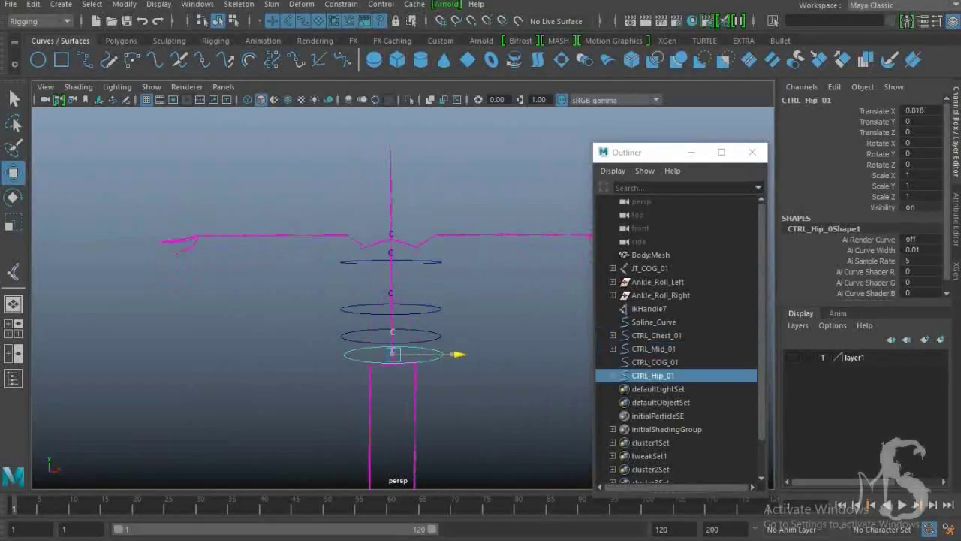
Step: Parent CTRL_Chest_01, CTRL_Mid_01 and CTRL_Hip_01 under CTRL_COG_01
click(656, 335)
ctrl+click(653, 349)
ctrl+click(653, 376)
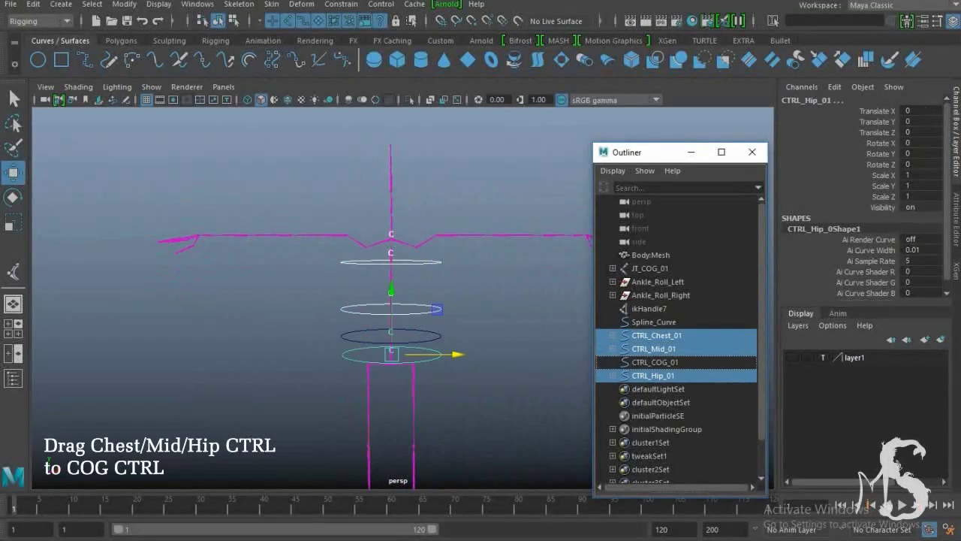
drag(653, 348, 655, 362)
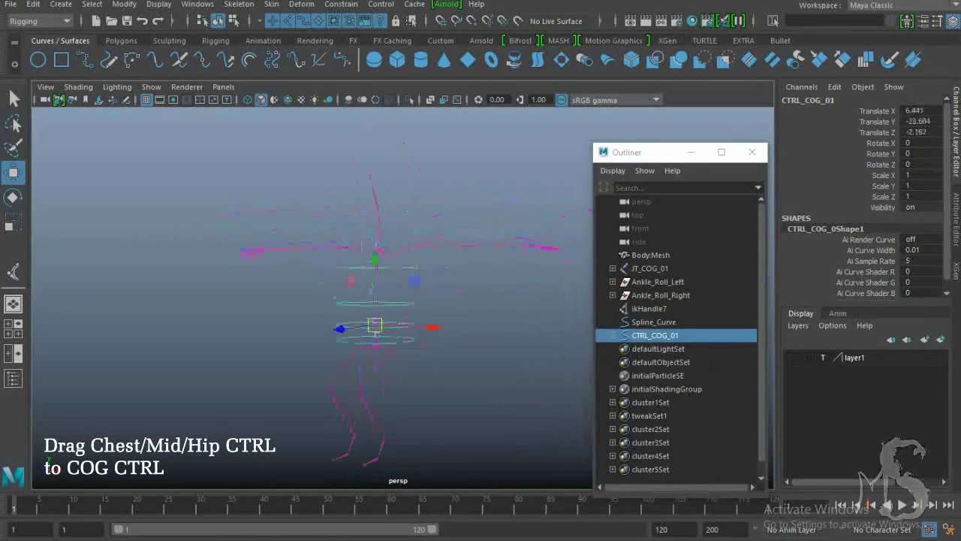